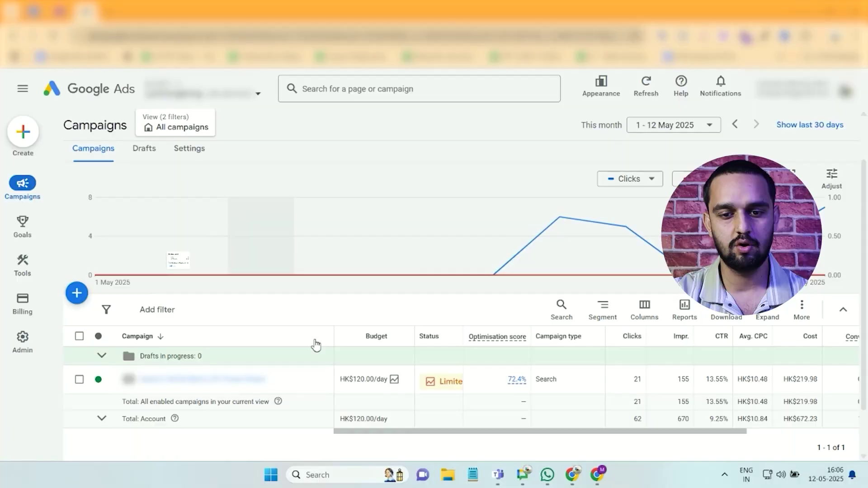
Open the Goals Summary page listing the Purchase and Submit lead form conversion actions.
scroll(361, 330, down, 1)
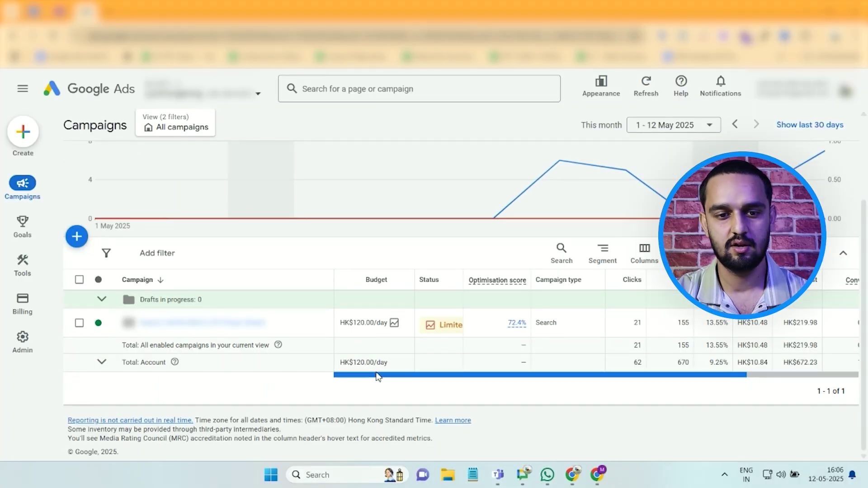
drag(379, 378, 503, 378)
scroll(180, 385, up, 2)
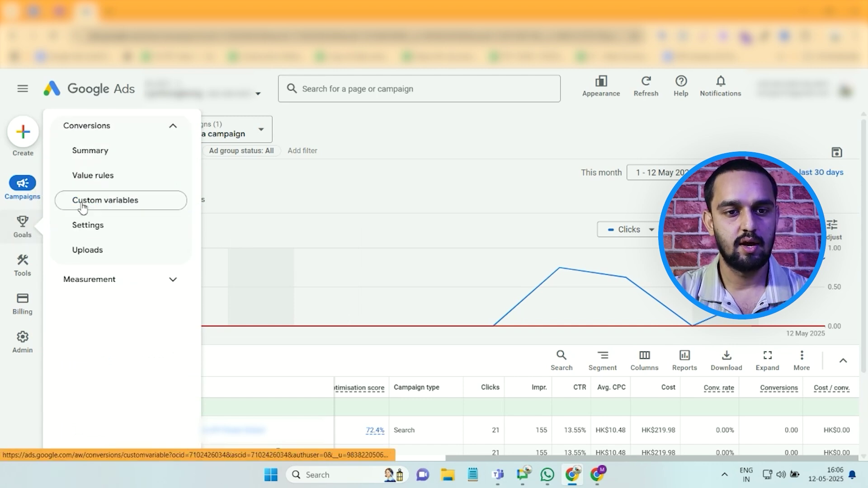
click(99, 154)
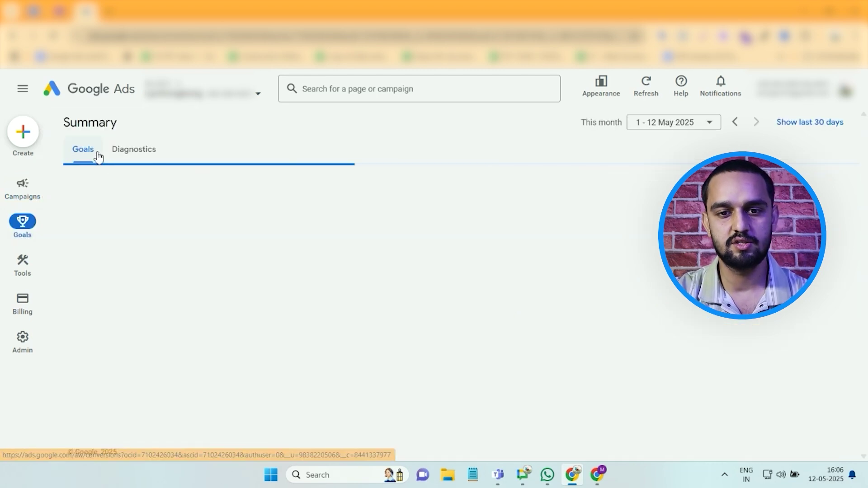
scroll(318, 309, down, 4)
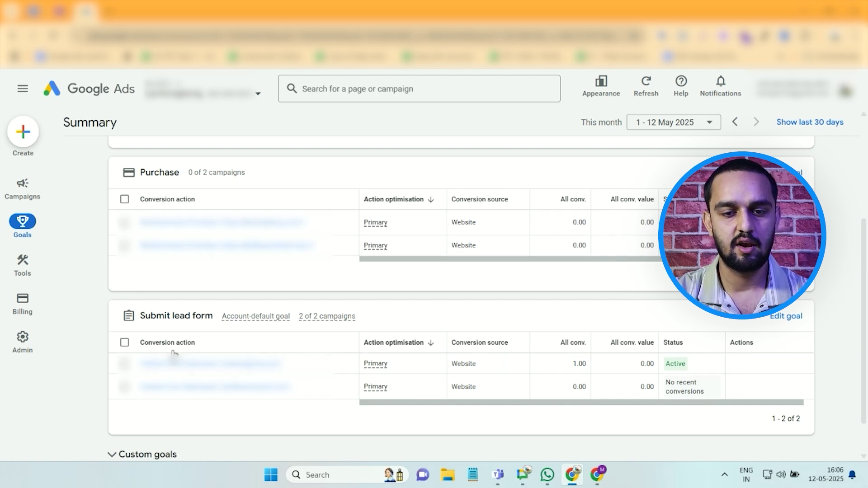
scroll(171, 351, up, 1)
scroll(238, 324, up, 2)
scroll(238, 325, up, 1)
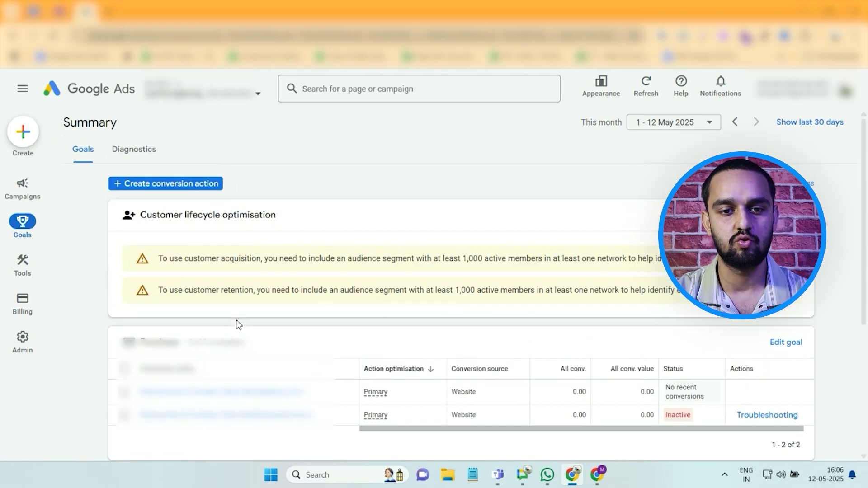
Start a new Website conversion action and scan the flower school site's domain.
click(184, 185)
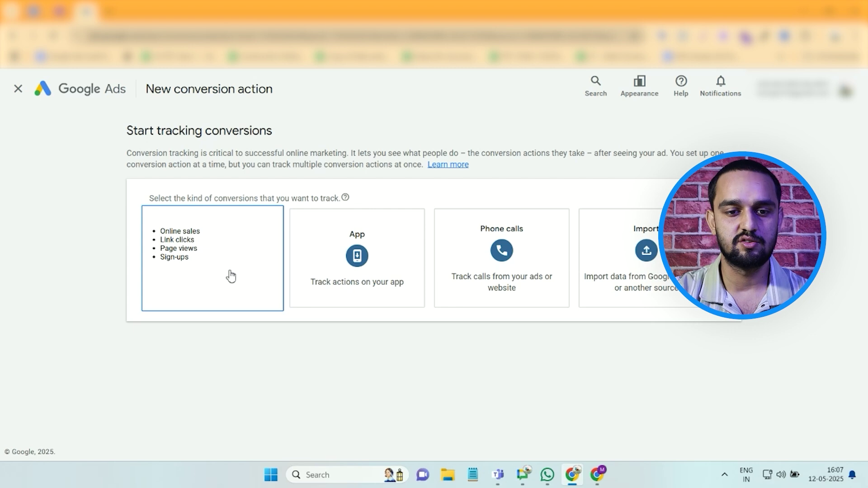
click(231, 276)
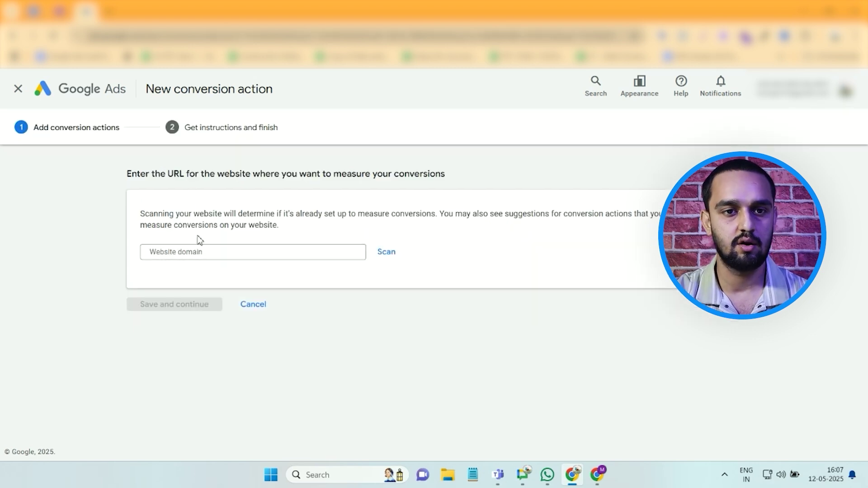
click(597, 475)
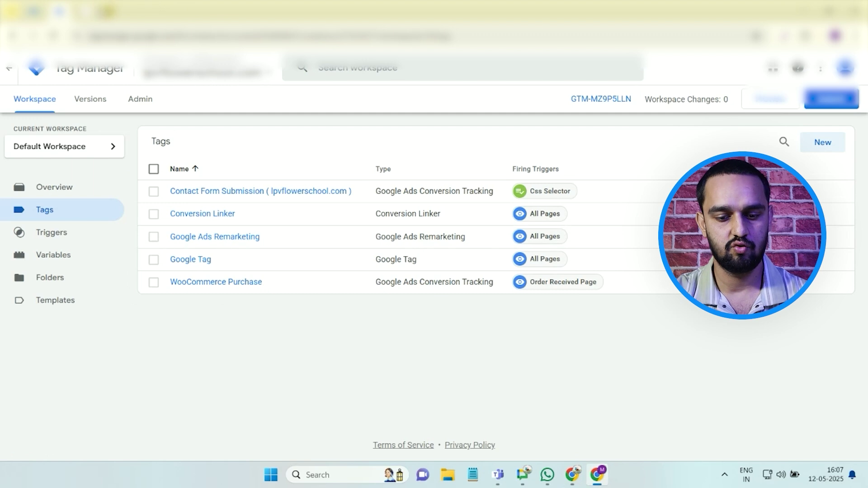
key(ctrl+Tab)
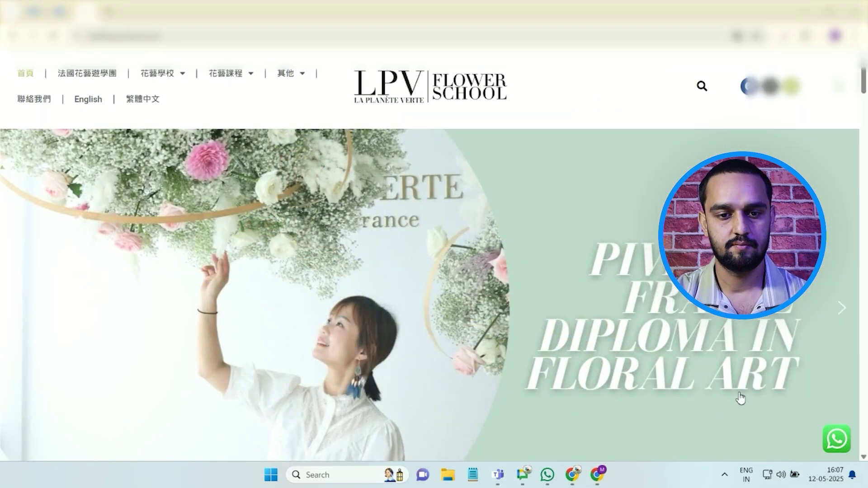
click(572, 475)
click(262, 256)
key(ctrl+v)
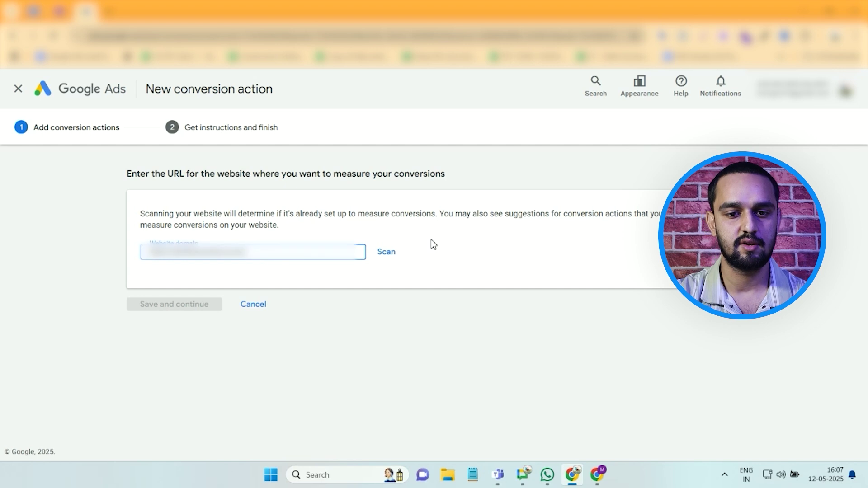
click(390, 252)
scroll(397, 303, down, 9)
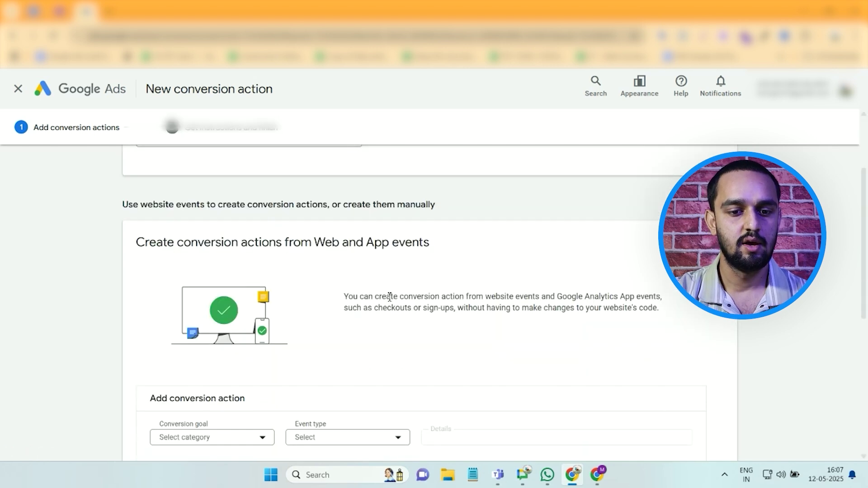
scroll(390, 301, down, 1)
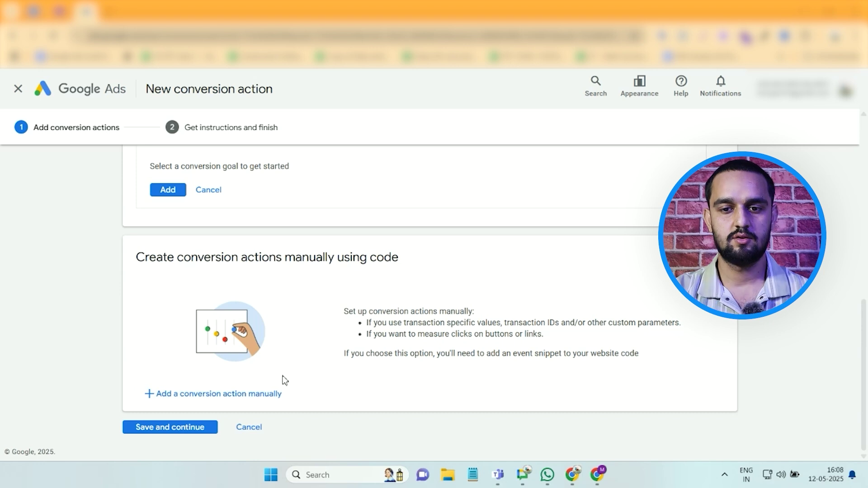
Add a conversion action manually and set its goal category to Outbound click.
click(241, 400)
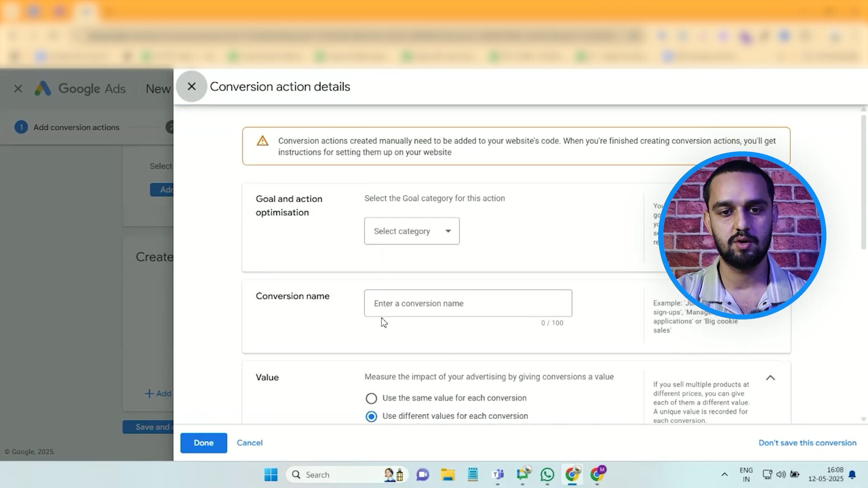
click(429, 244)
scroll(430, 294, down, 3)
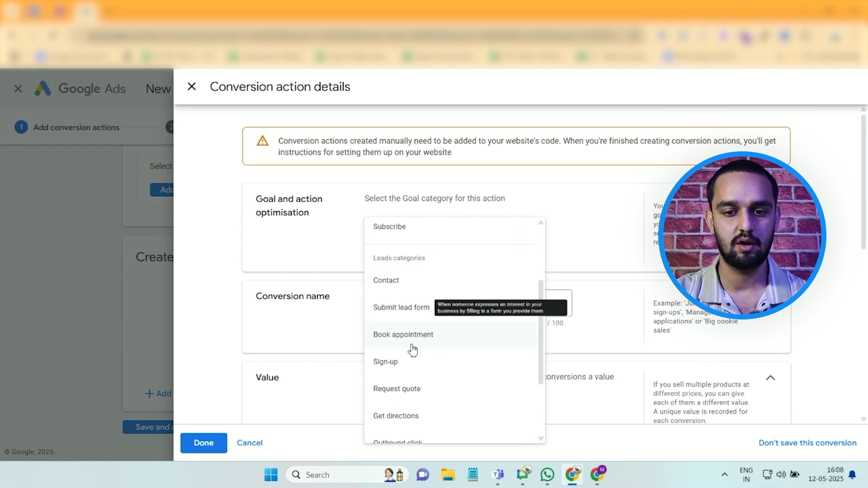
scroll(423, 364, down, 2)
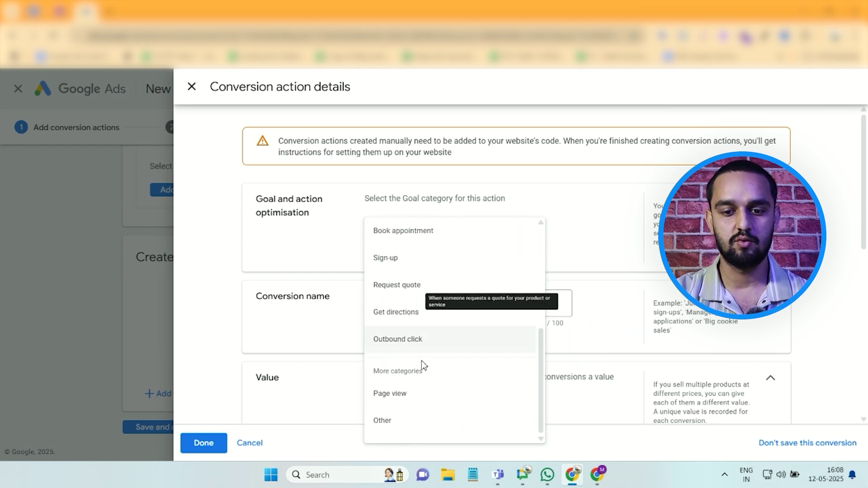
scroll(422, 365, up, 3)
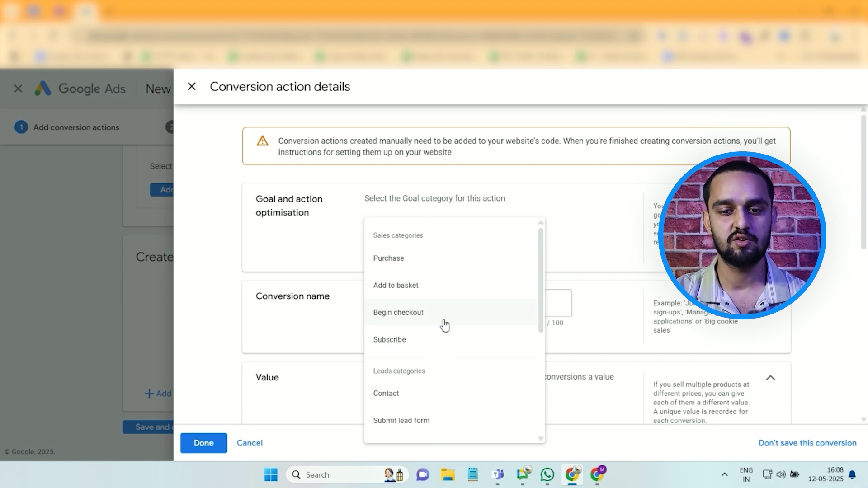
scroll(445, 324, down, 3)
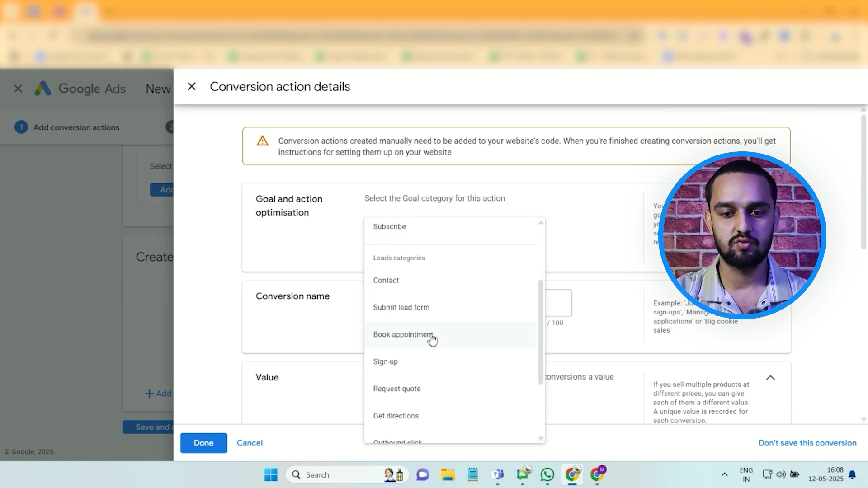
scroll(412, 355, down, 1)
click(414, 346)
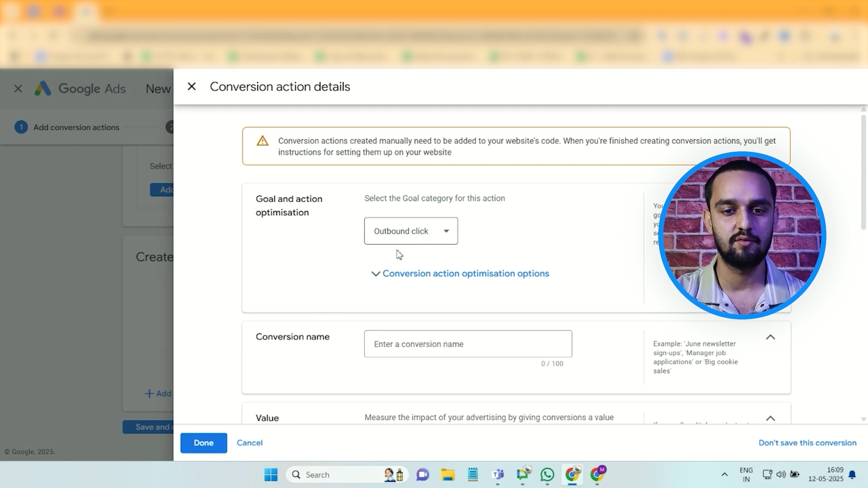
Name the conversion action 'What's app Click', correcting the spelling to What's.
click(397, 348)
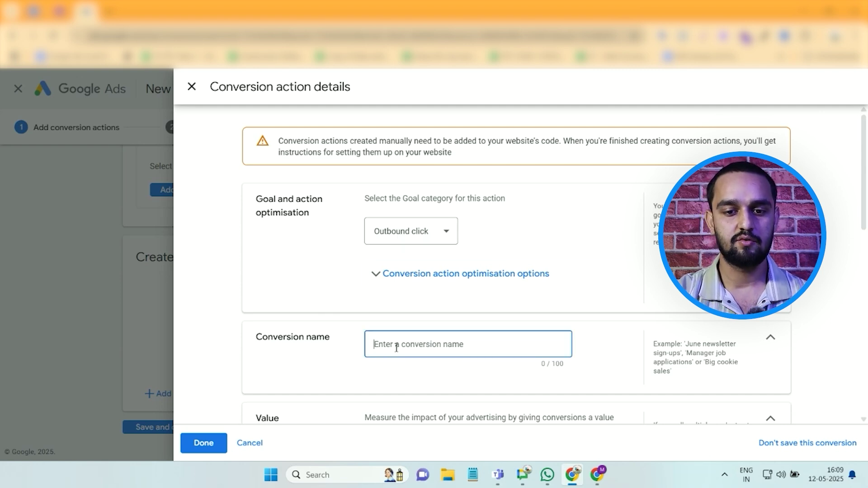
text(Whats app Click)
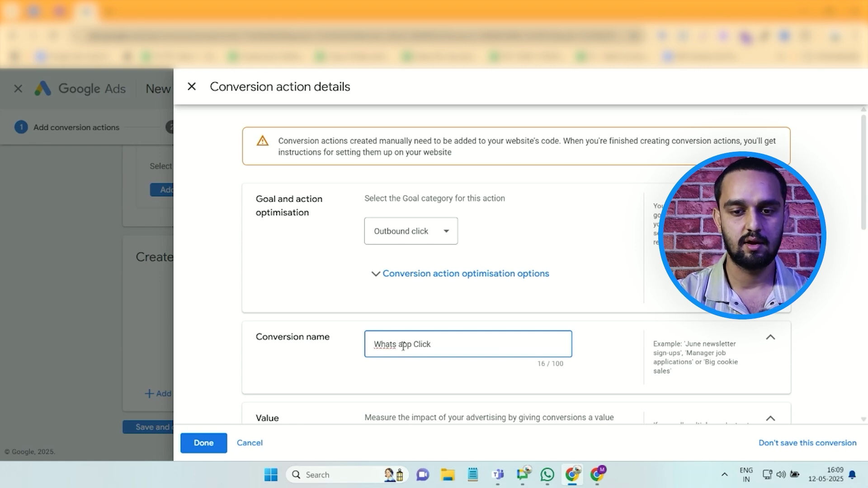
right_click(387, 346)
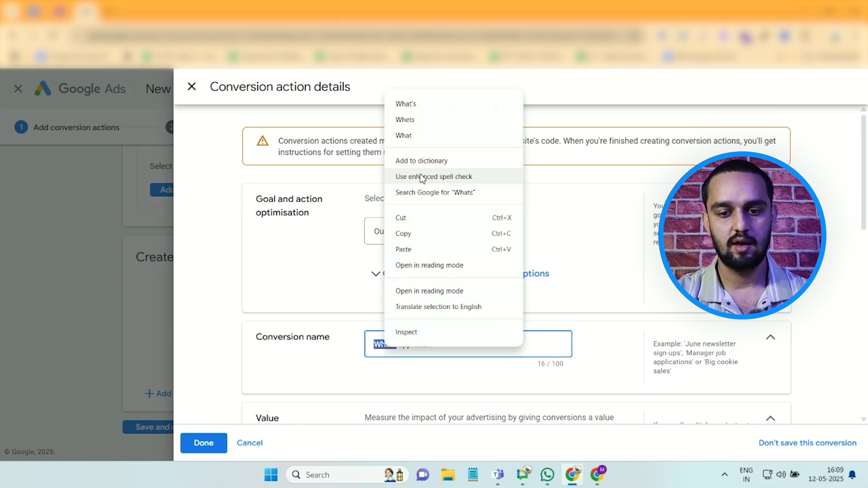
click(413, 102)
Choose Don't use a value for this conversion action.
scroll(412, 314, down, 2)
scroll(413, 314, down, 3)
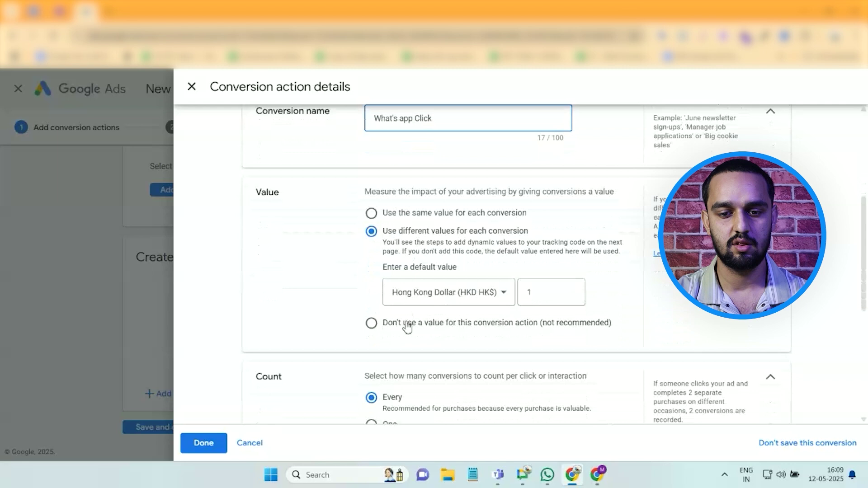
click(371, 324)
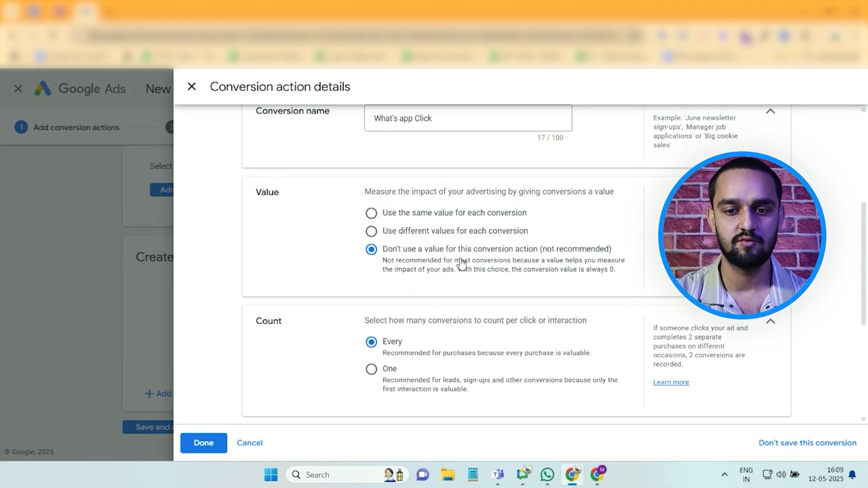
scroll(407, 266, down, 2)
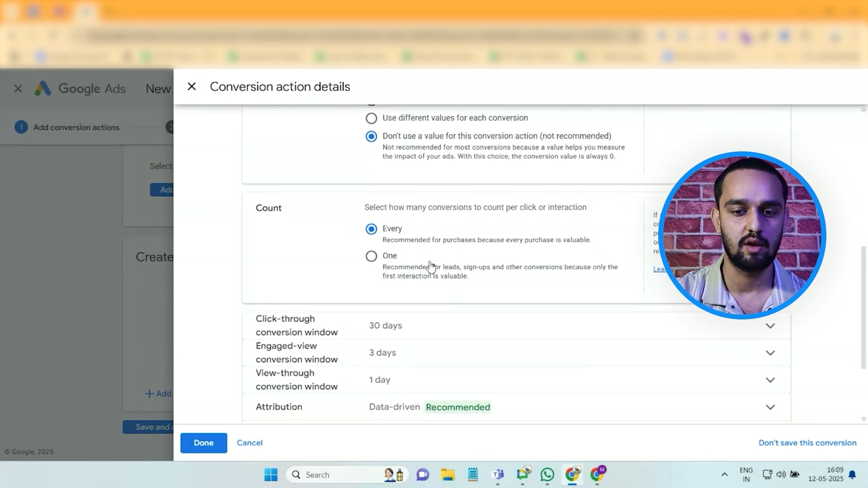
scroll(394, 247, down, 2)
scroll(395, 243, down, 3)
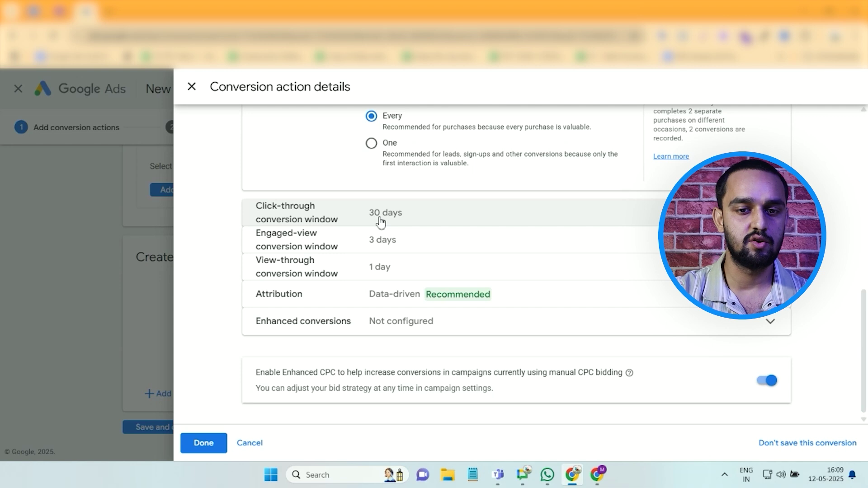
Set the engaged-view conversion window to 30 days.
click(391, 246)
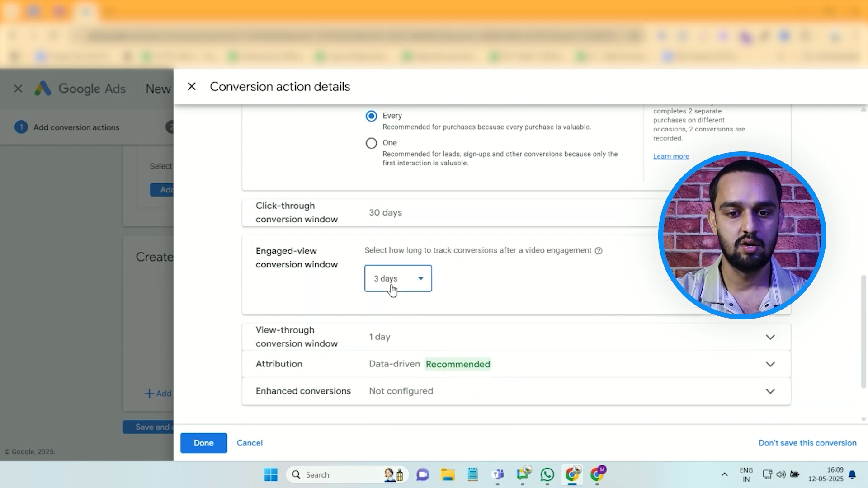
click(391, 284)
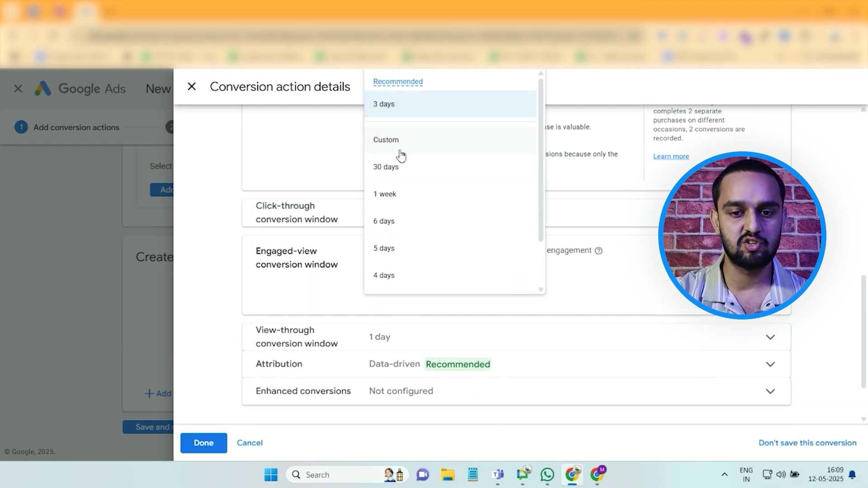
click(400, 167)
scroll(350, 289, down, 2)
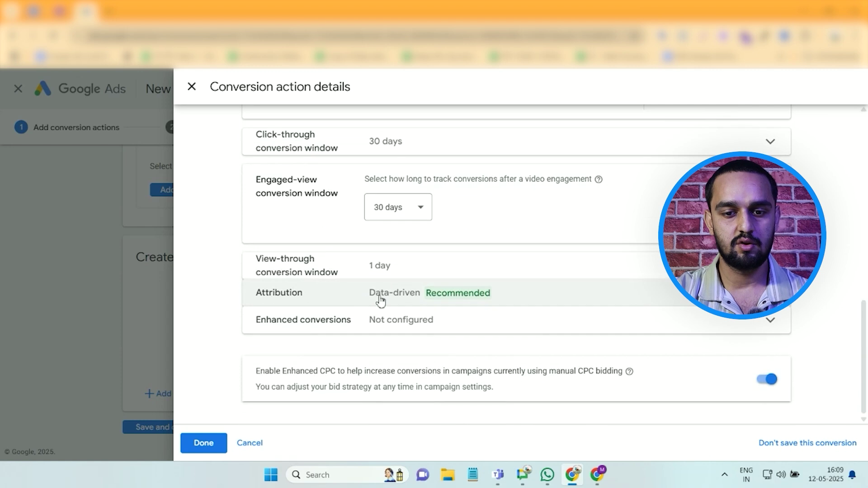
Set the attribution model to Last click and turn off Enhanced CPC.
click(361, 299)
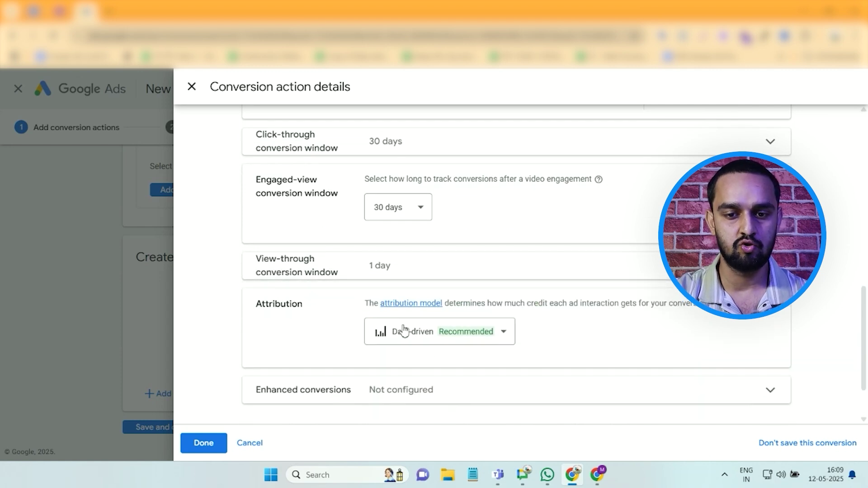
click(445, 333)
click(407, 215)
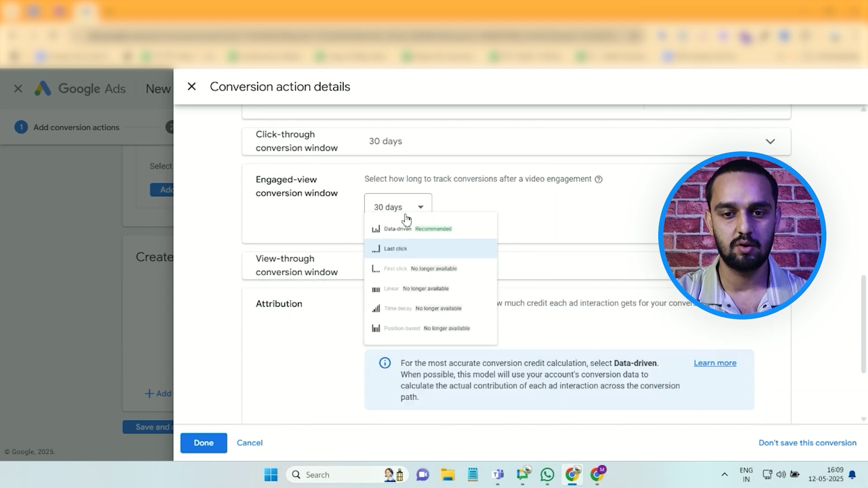
scroll(453, 300, down, 3)
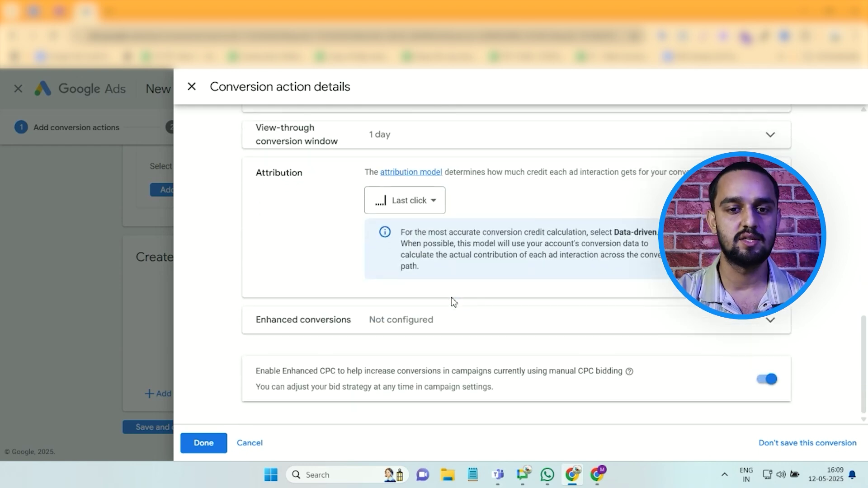
click(768, 381)
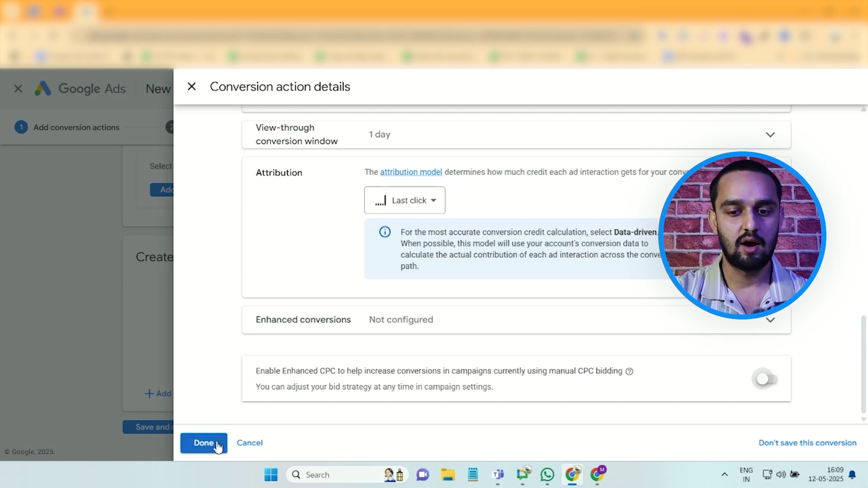
Save the What's app Click conversion and show its Tag Manager conversion ID and label.
click(204, 443)
scroll(360, 383, down, 2)
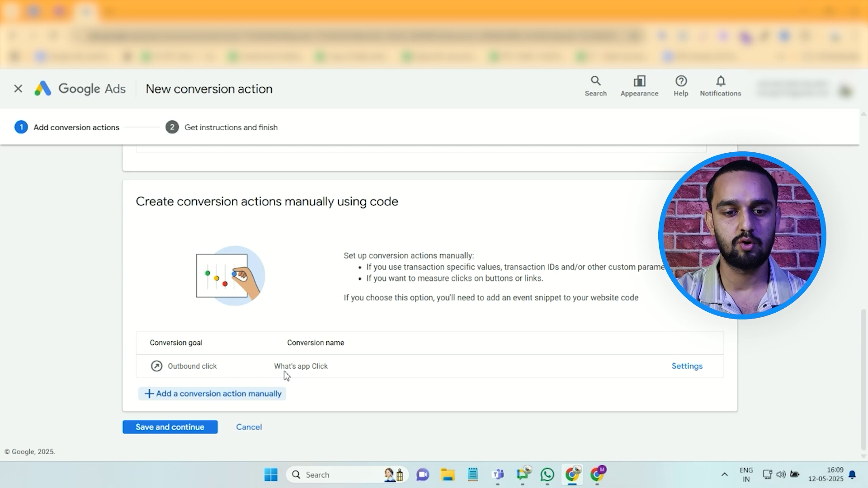
scroll(285, 374, up, 4)
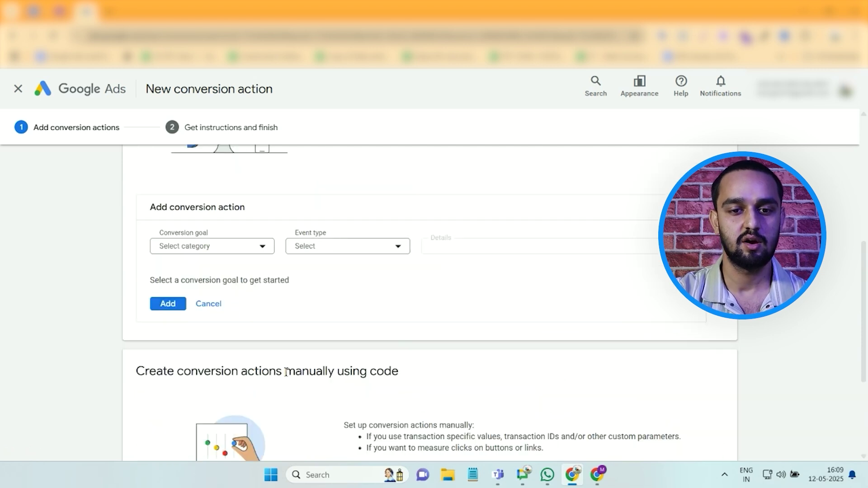
scroll(285, 374, down, 4)
click(187, 427)
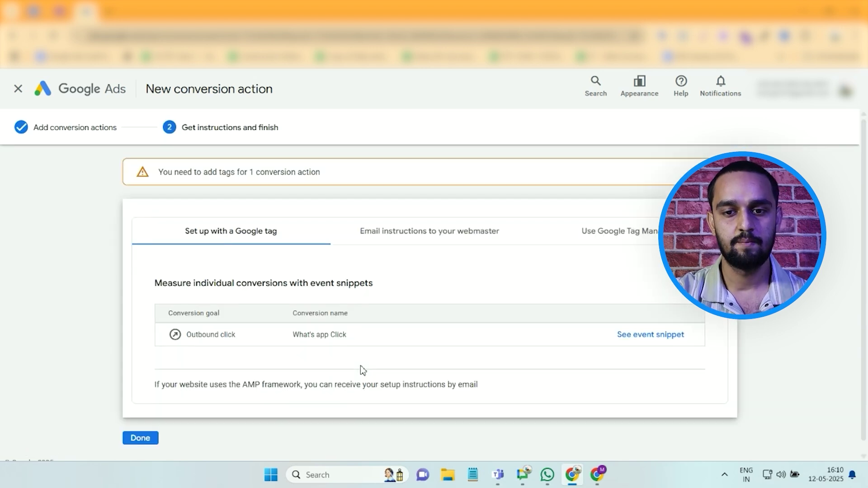
click(621, 242)
scroll(329, 294, down, 1)
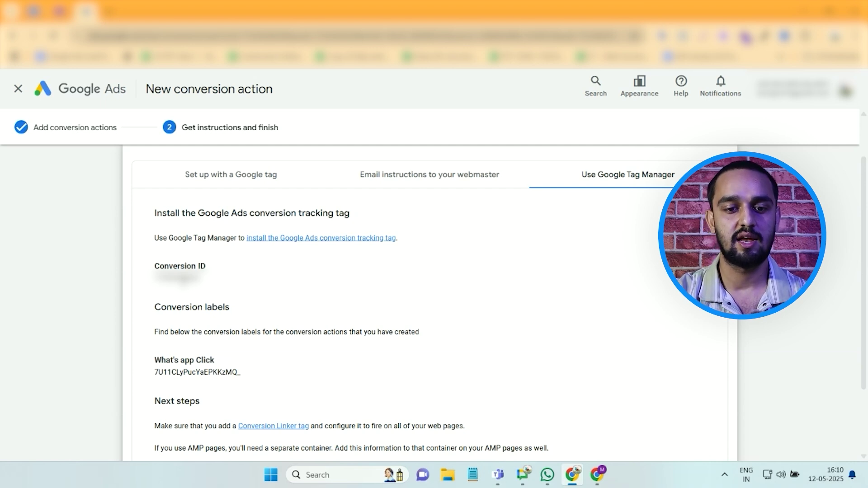
Create a new Tag Manager tag of type Google Ads Conversion Tracking.
click(596, 475)
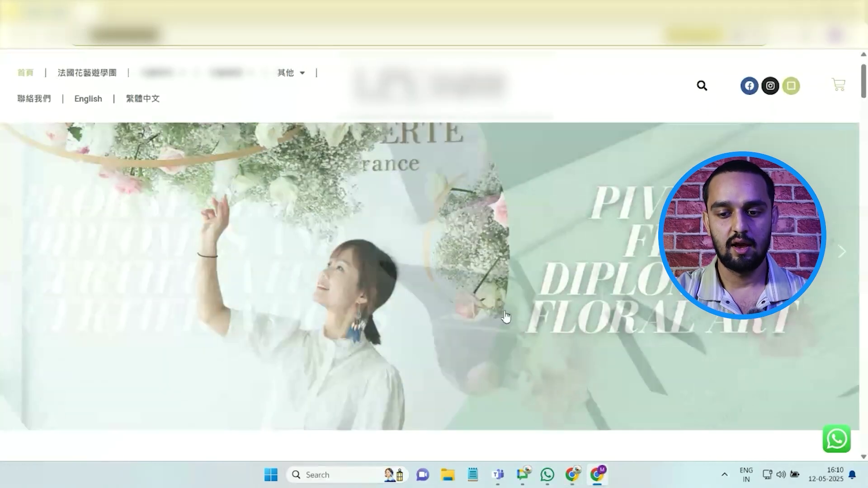
key(alt+Tab)
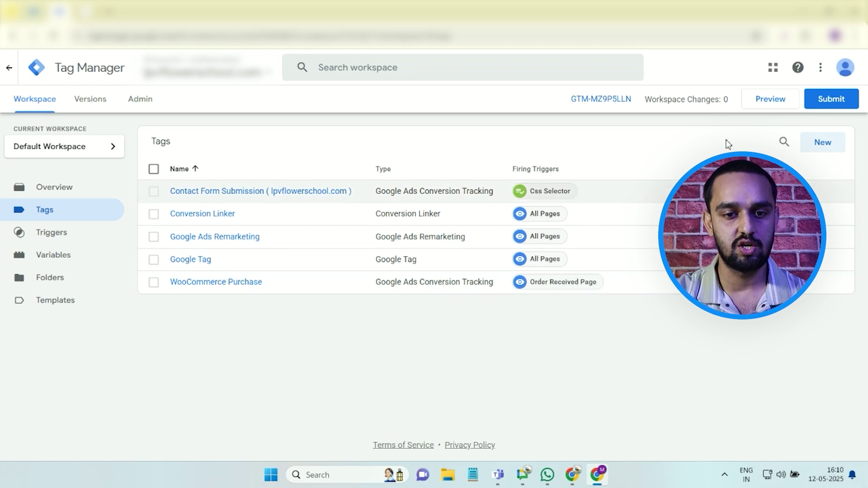
click(820, 144)
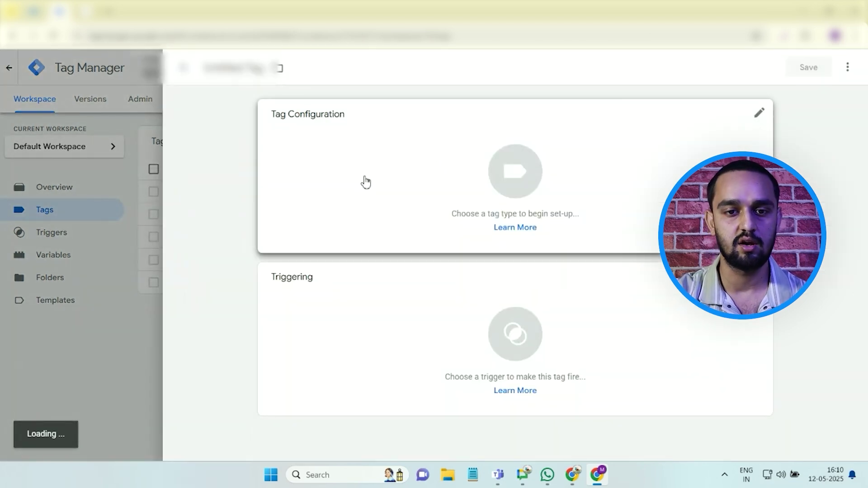
click(417, 145)
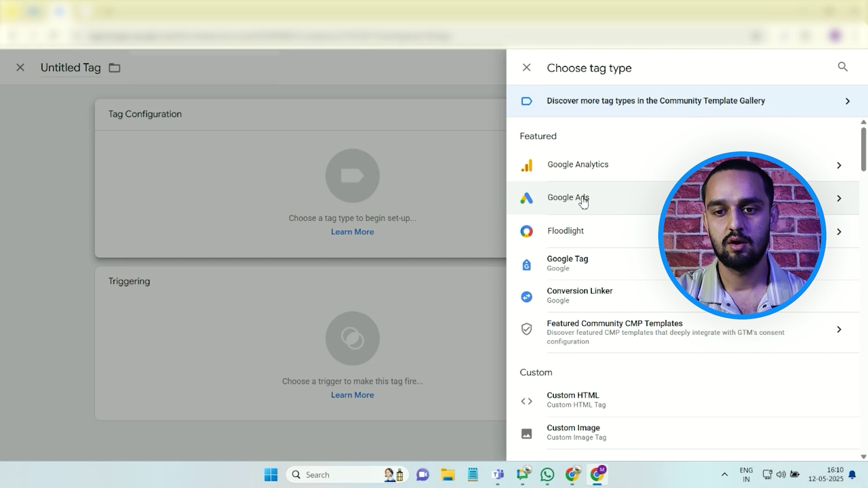
click(581, 199)
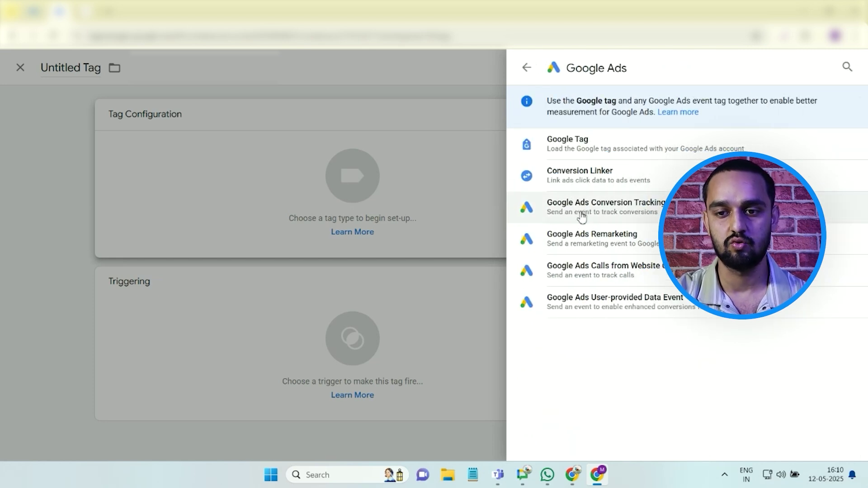
click(582, 216)
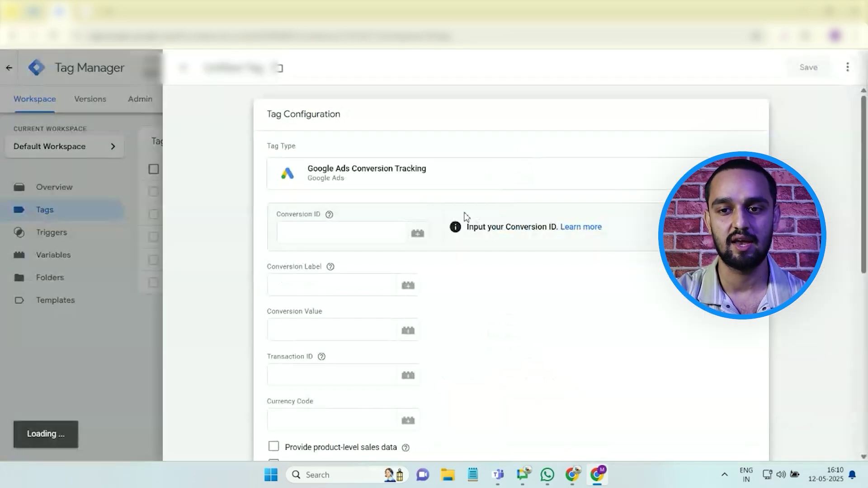
Copy the Conversion ID from Google Ads into the tag's Conversion ID field.
click(572, 474)
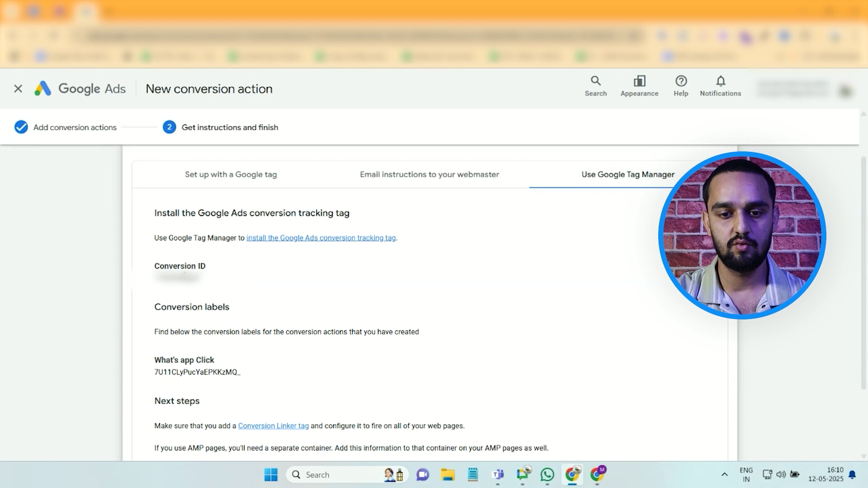
double_click(177, 277)
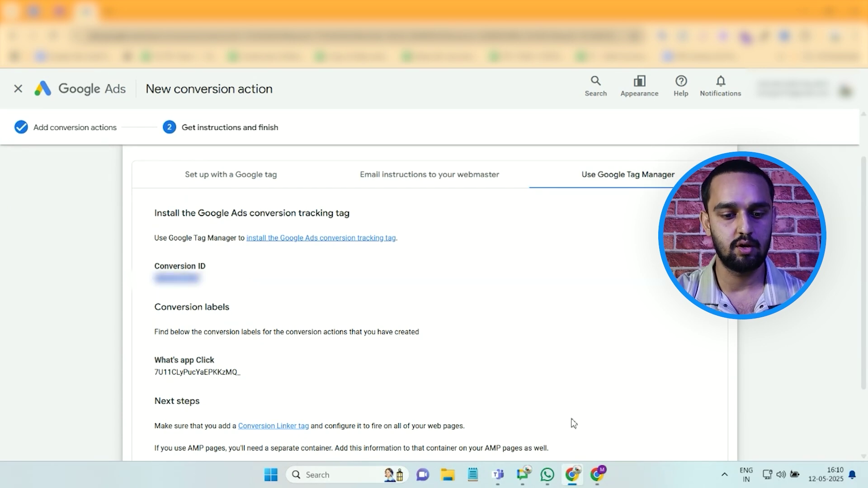
click(597, 475)
click(315, 221)
key(ctrl+v)
Copy the What's app Click conversion label into the tag's Conversion Label field.
click(572, 475)
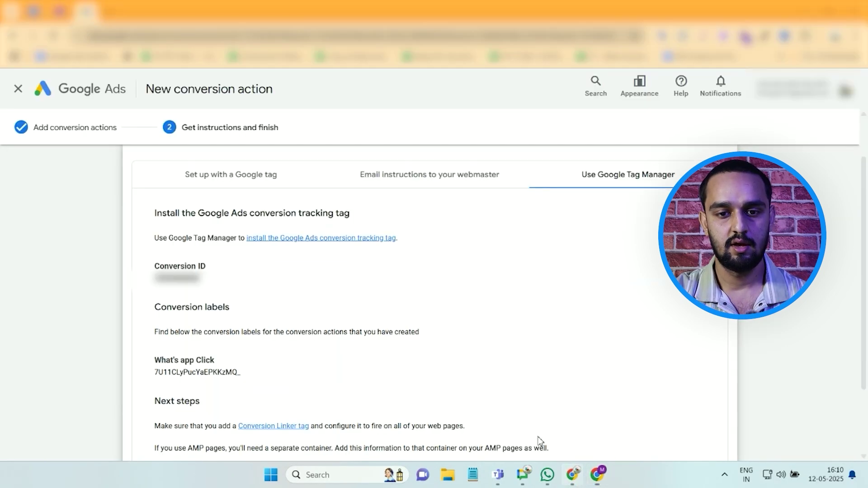
double_click(173, 378)
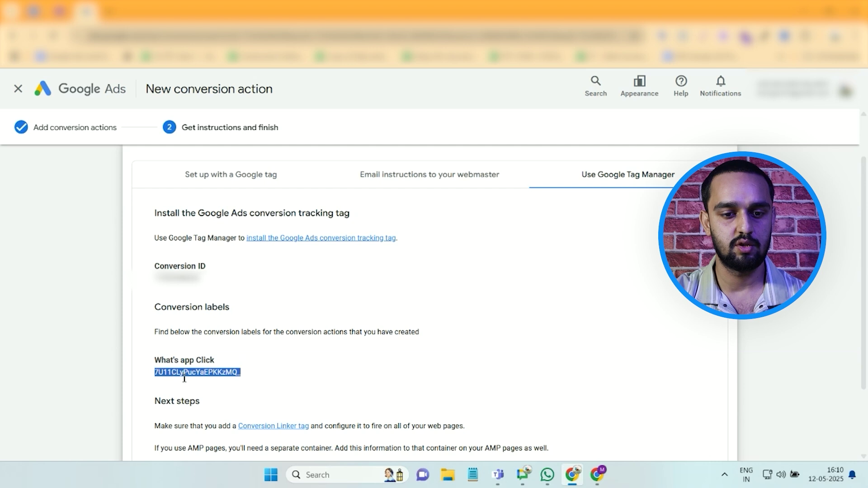
click(604, 477)
click(304, 276)
key(ctrl+v)
click(484, 275)
scroll(449, 281, down, 5)
scroll(449, 284, down, 2)
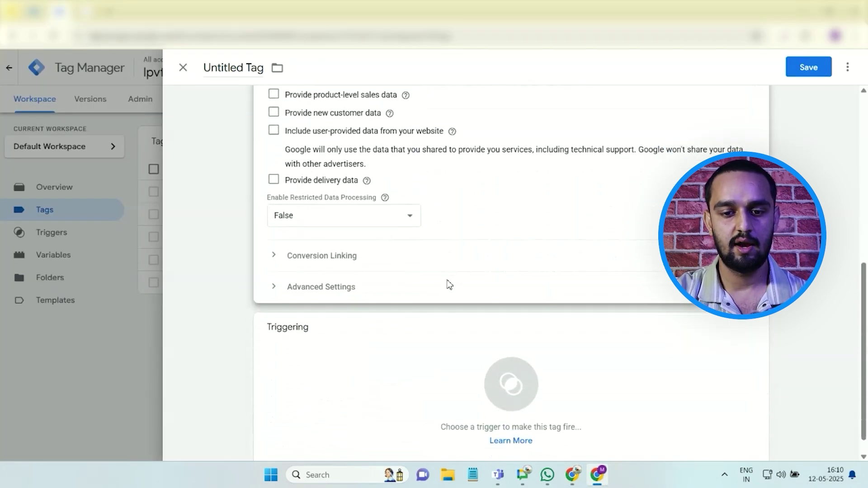
scroll(520, 330, down, 1)
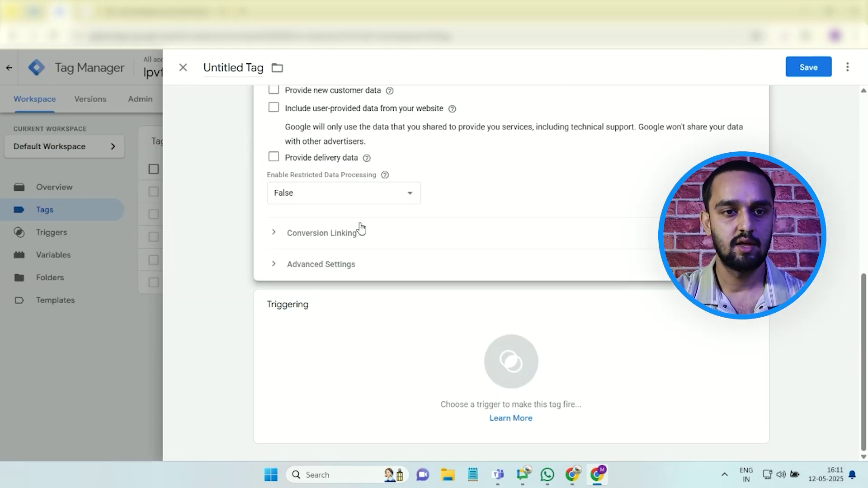
Start a Just Links trigger from Triggering, then close and discard it.
click(345, 310)
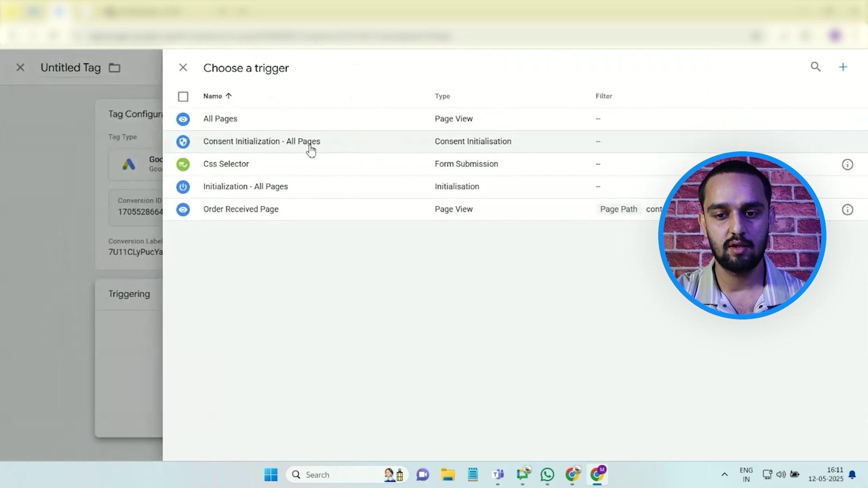
click(843, 67)
click(594, 196)
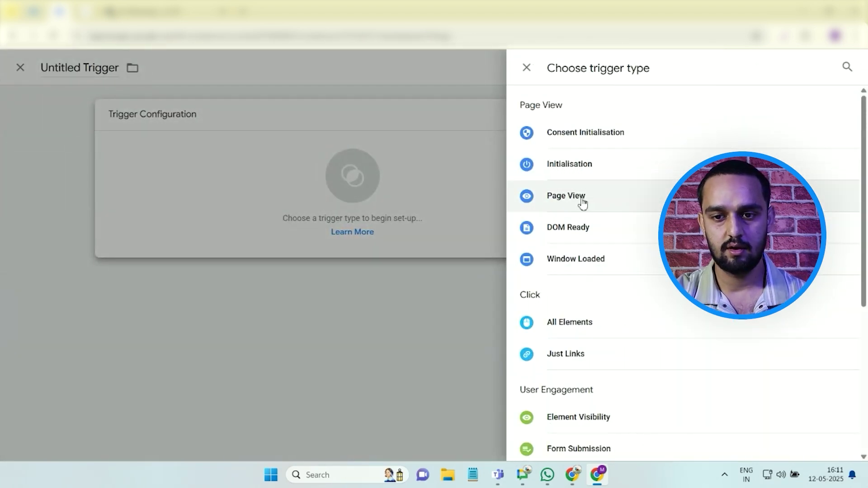
click(587, 355)
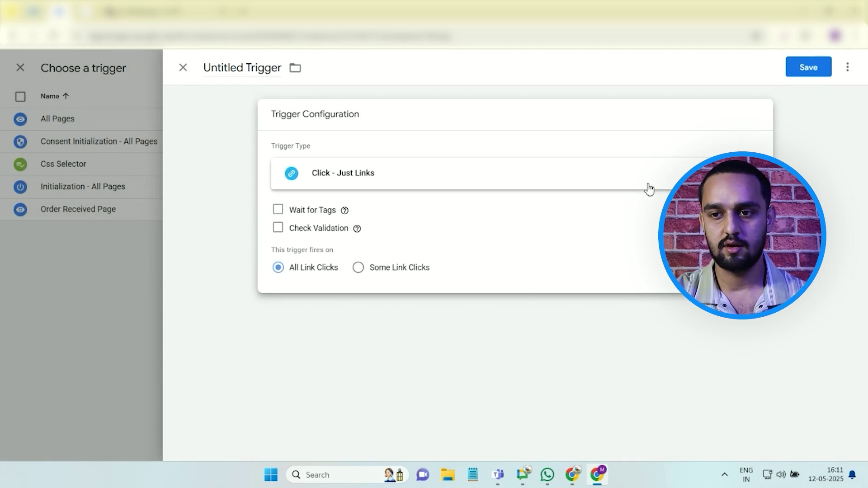
click(183, 68)
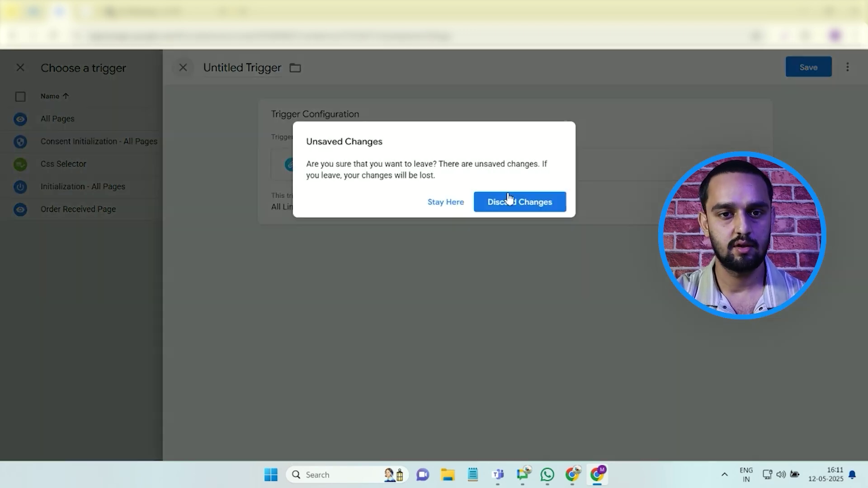
click(501, 203)
Start a fresh new trigger and bring up its trigger type choices.
click(840, 69)
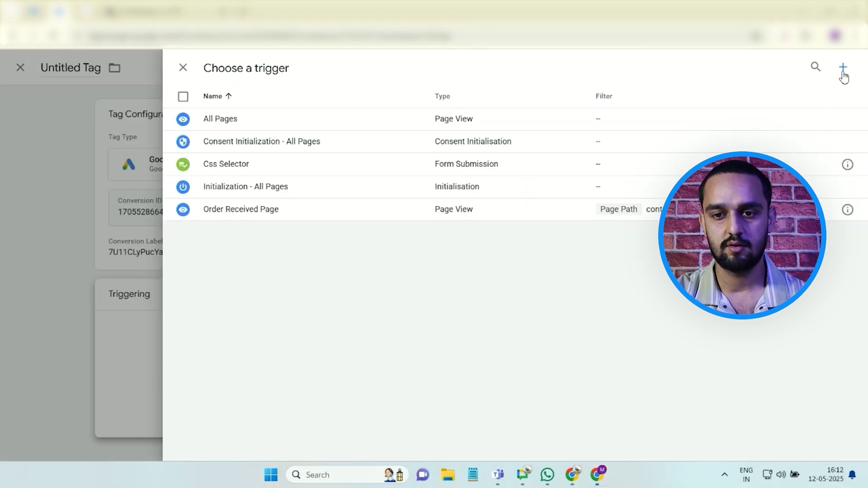
click(842, 68)
click(489, 189)
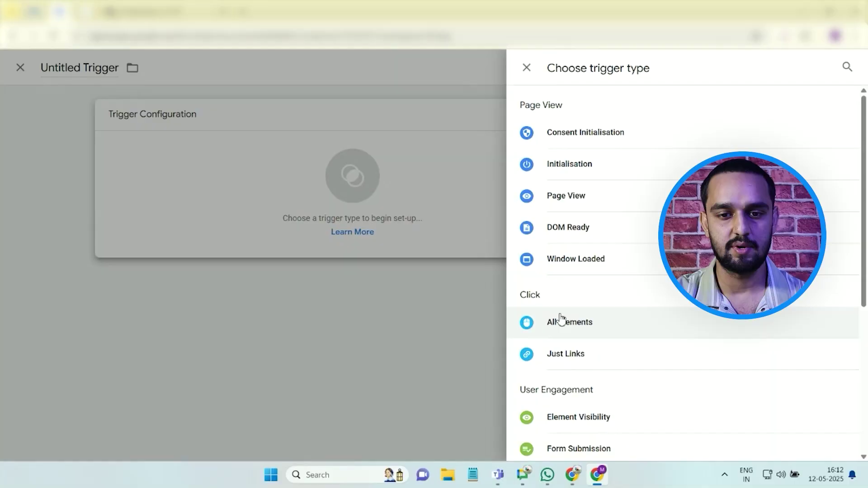
Make it an all-elements click trigger on Some Clicks where Click Text contains 'WhatsApp us'.
click(562, 320)
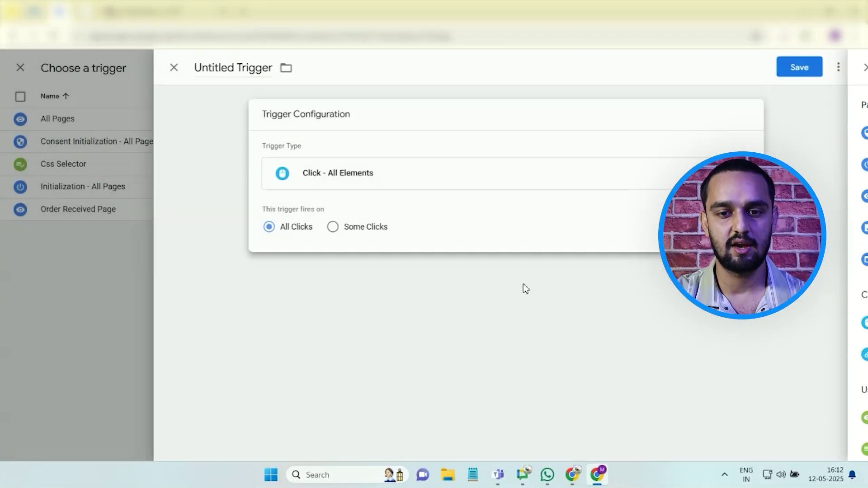
click(342, 227)
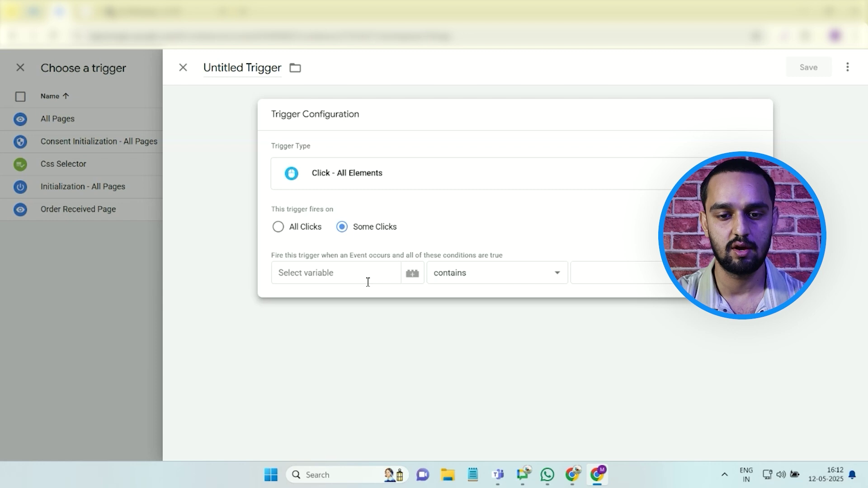
click(367, 282)
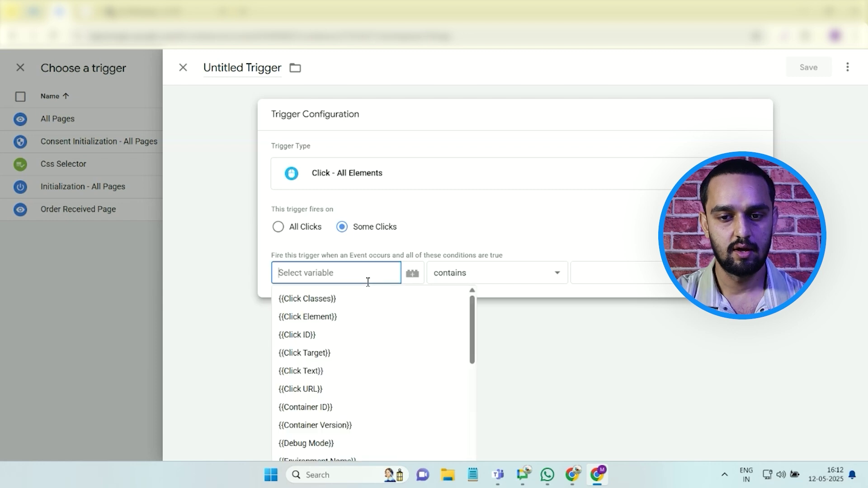
click(423, 277)
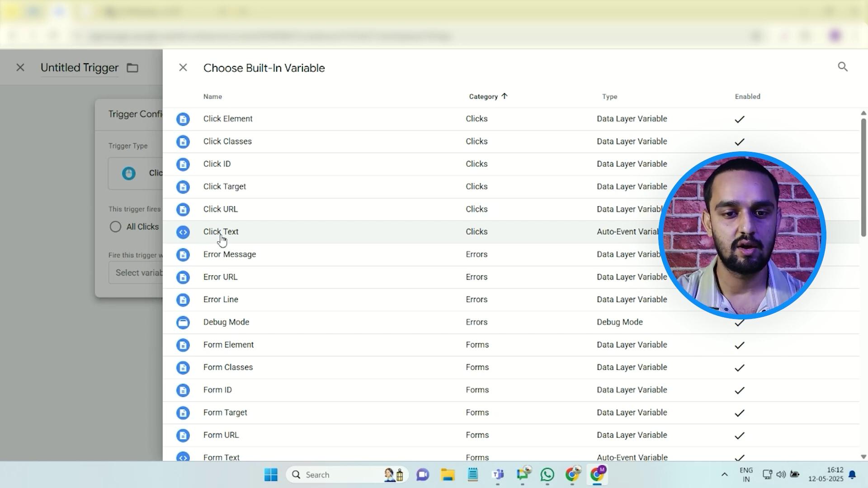
click(221, 236)
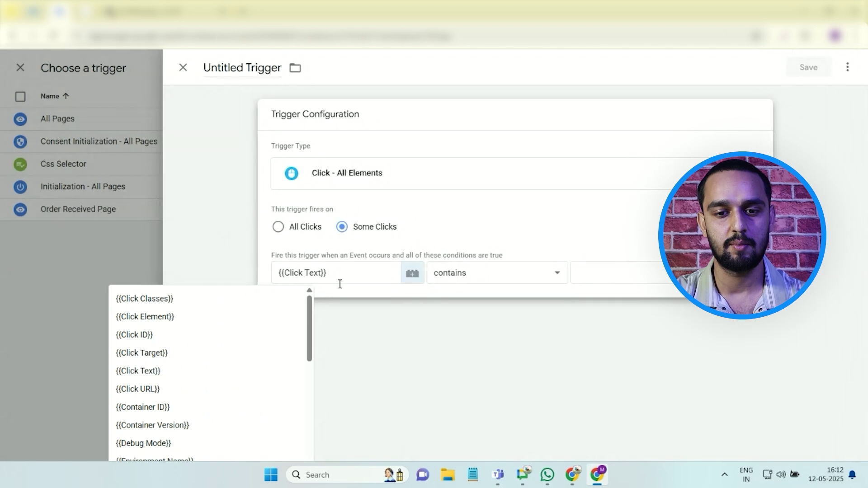
click(593, 274)
text(WhatsApp us)
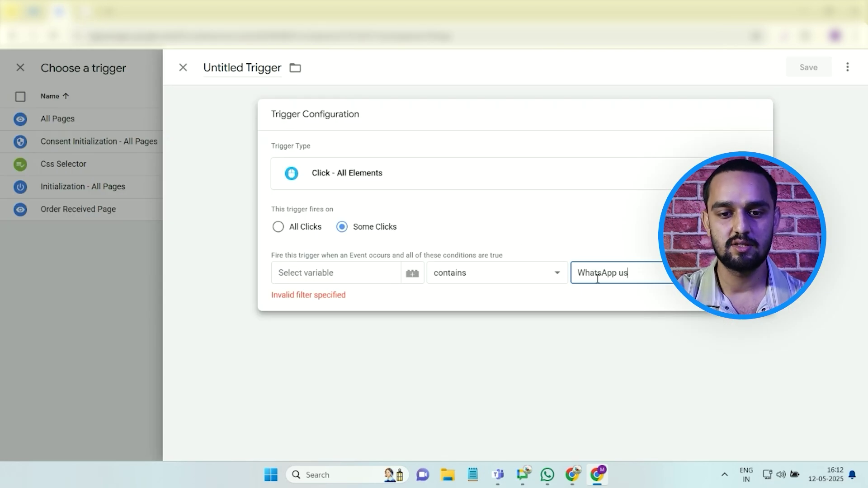
Reselect Click Text as the condition variable and name the trigger 'Whats app click'.
click(326, 275)
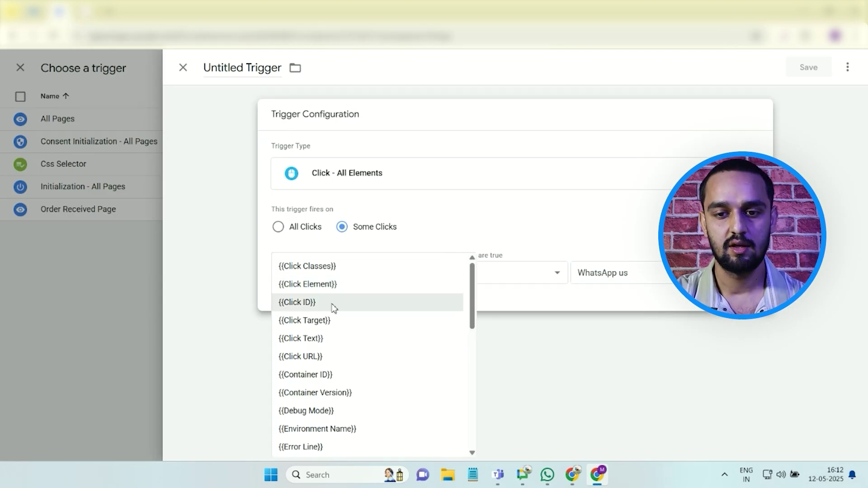
click(492, 219)
click(411, 274)
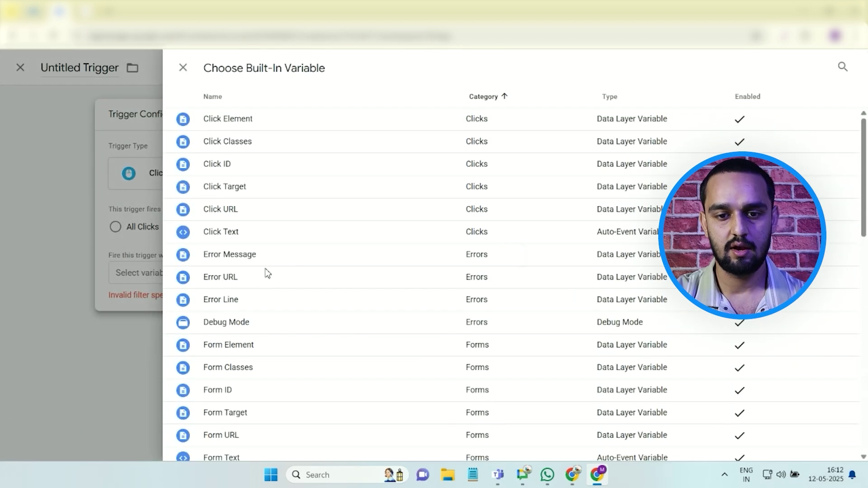
click(237, 232)
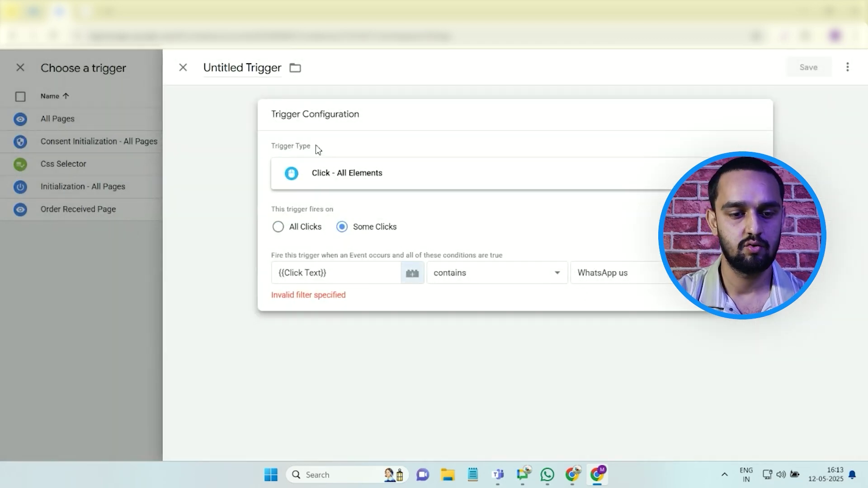
click(243, 69)
text(C)
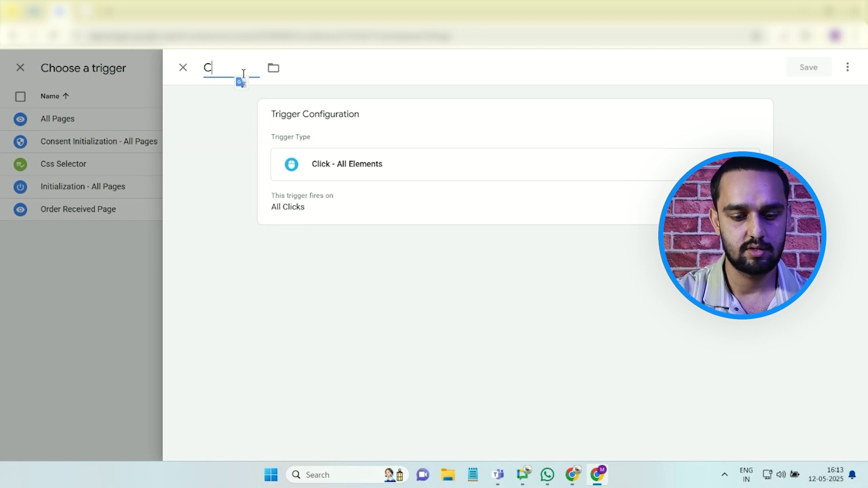
key(BackSpace)
text(Wh)
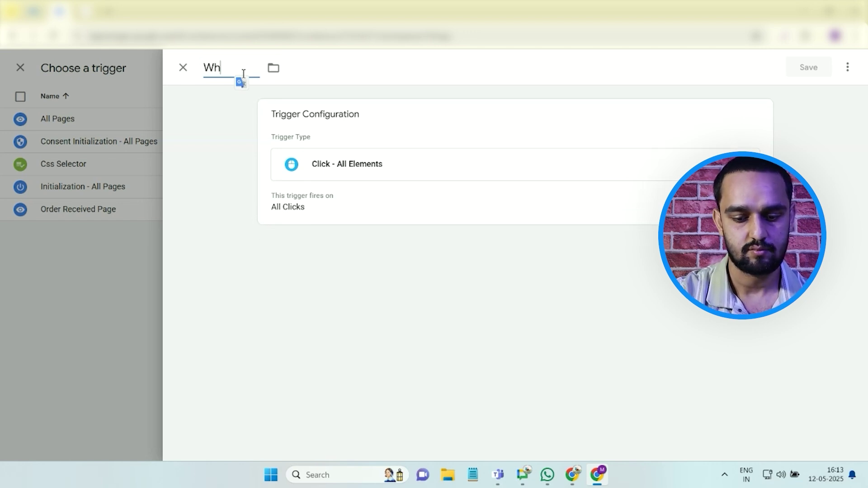
text(ats app click)
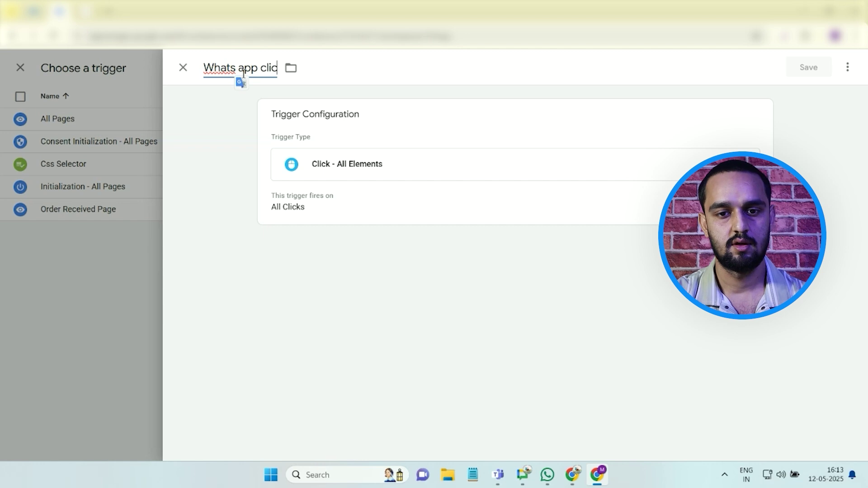
Recheck the Click Text condition, fix the name to 'What's app click', and save the trigger.
click(755, 117)
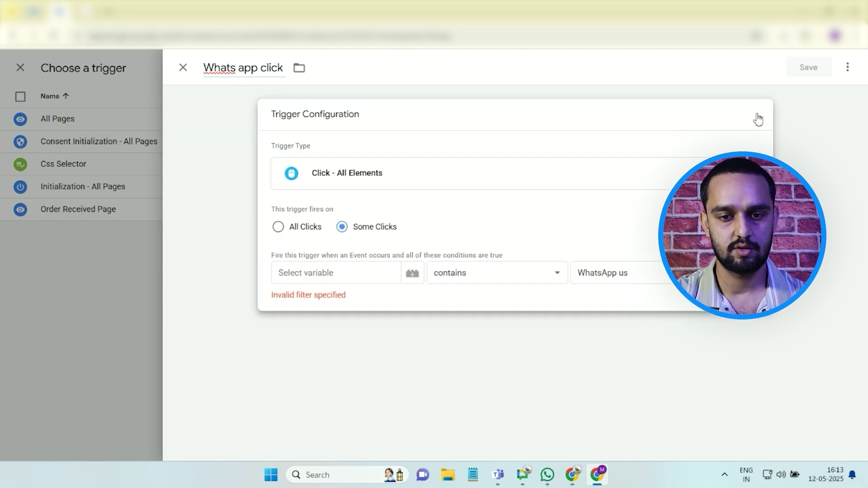
click(335, 274)
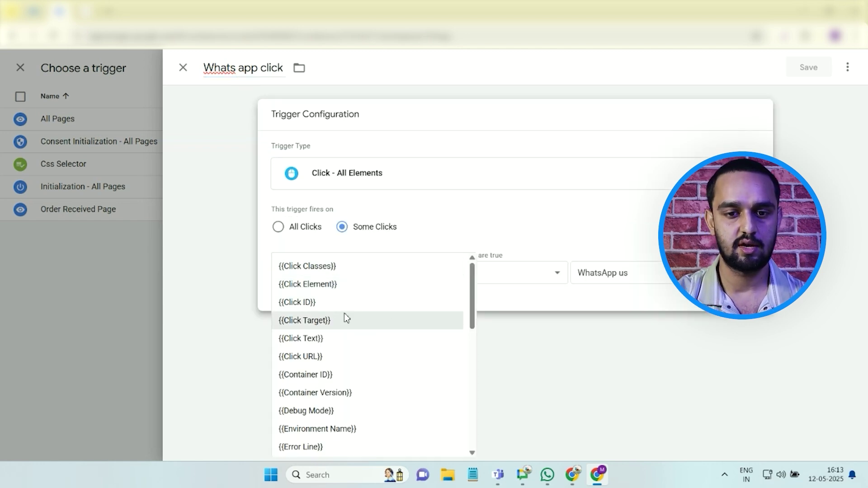
click(324, 339)
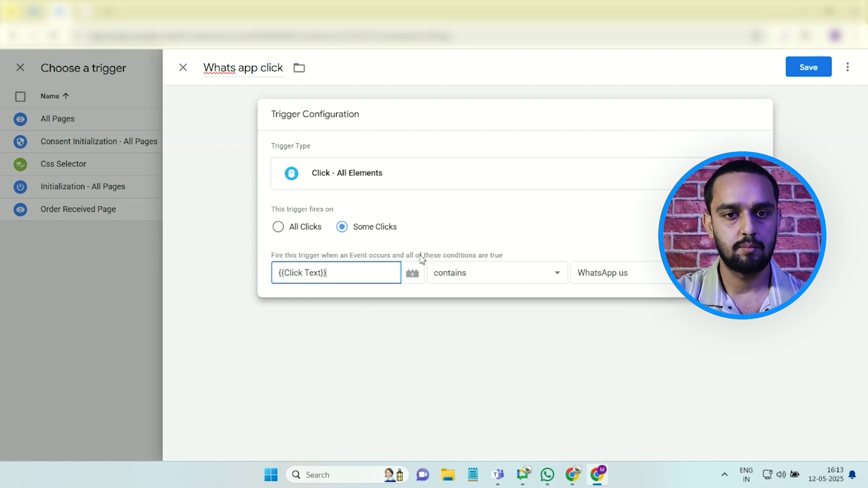
click(230, 73)
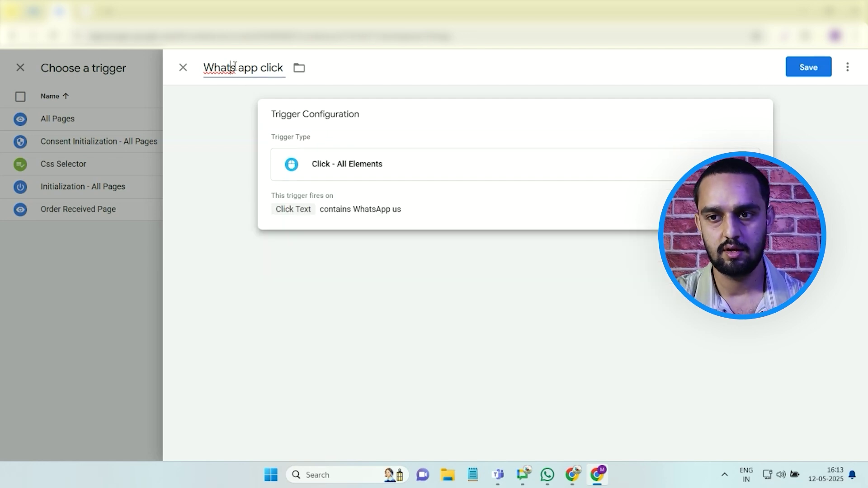
text(')
click(819, 69)
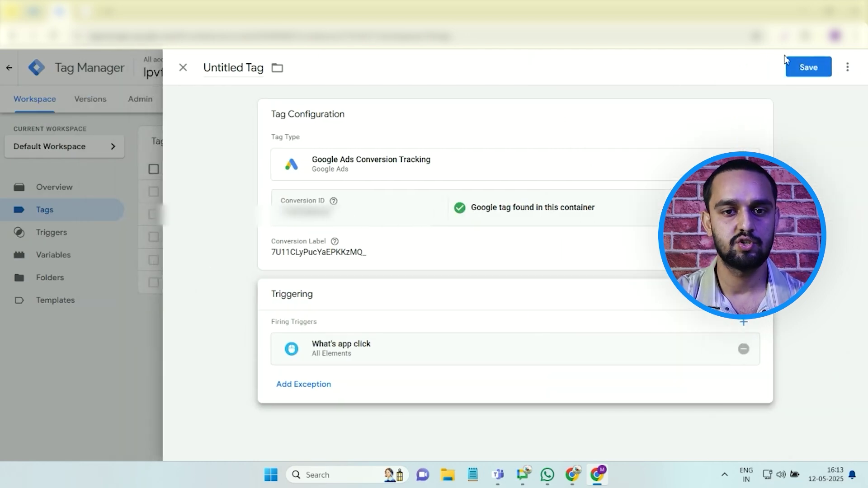
Start renaming the Untitled Tag by typing 'W' as the first letter of its new name.
click(246, 73)
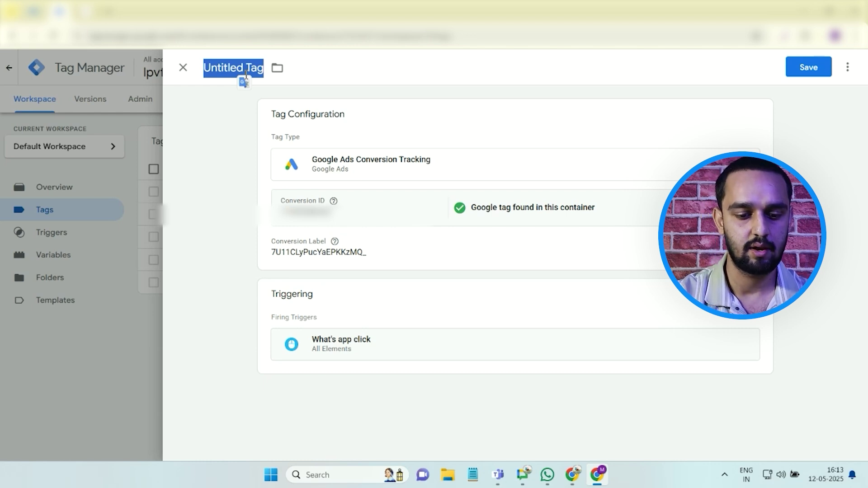
text(W)
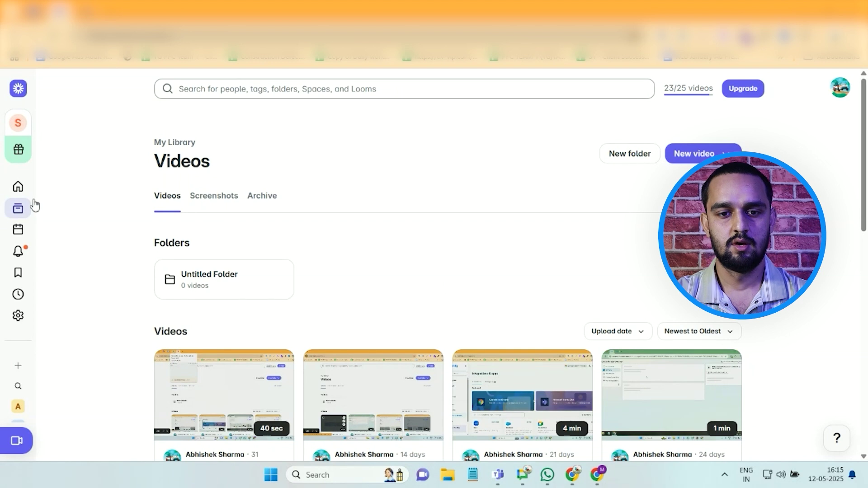
Return from Loom to the Tag Manager Tags list showing the 'What's app click' tag.
click(597, 475)
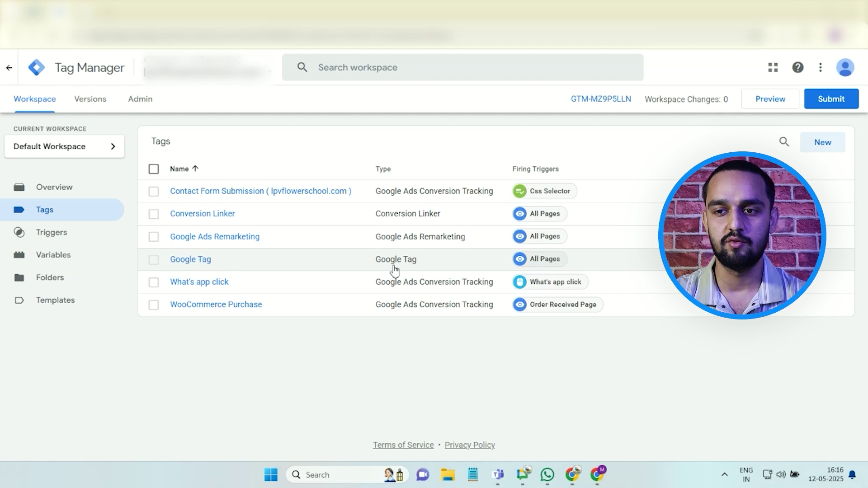
Launch Preview and connect Tag Assistant to the flower school website in debug mode.
click(774, 99)
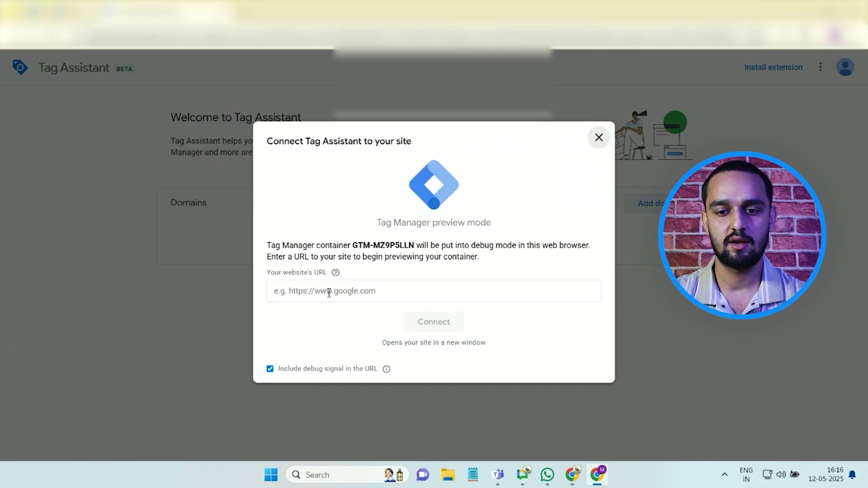
click(329, 293)
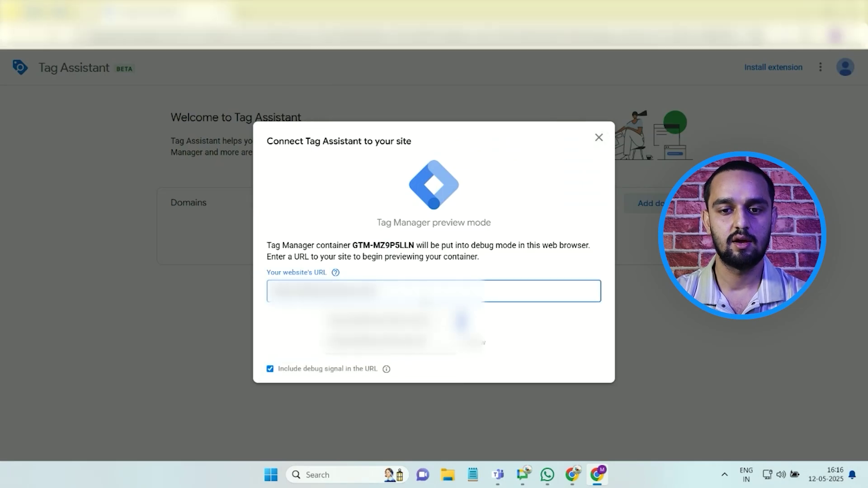
click(462, 322)
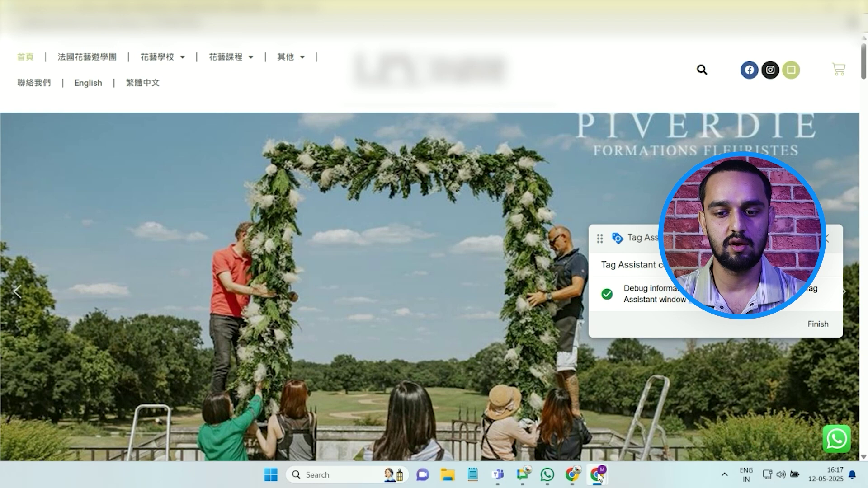
Open the Tag Assistant summary and review the Tags not fired section.
mouse_move(596, 474)
click(502, 397)
click(463, 312)
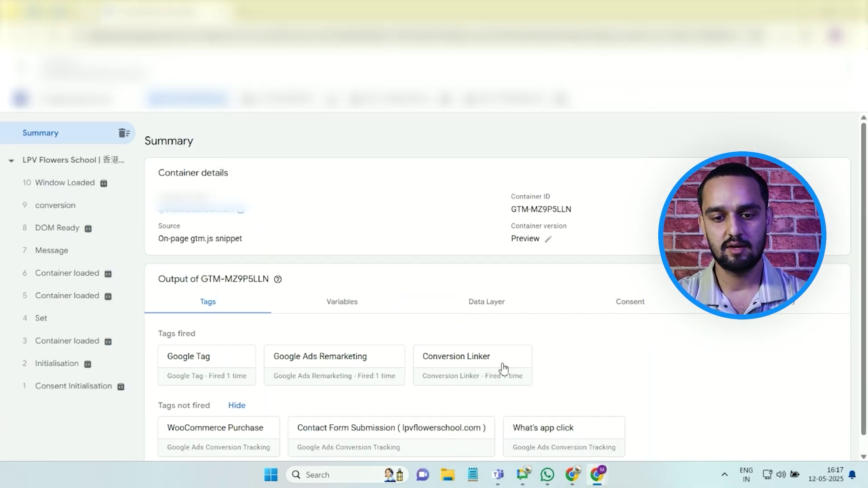
scroll(525, 398, down, 1)
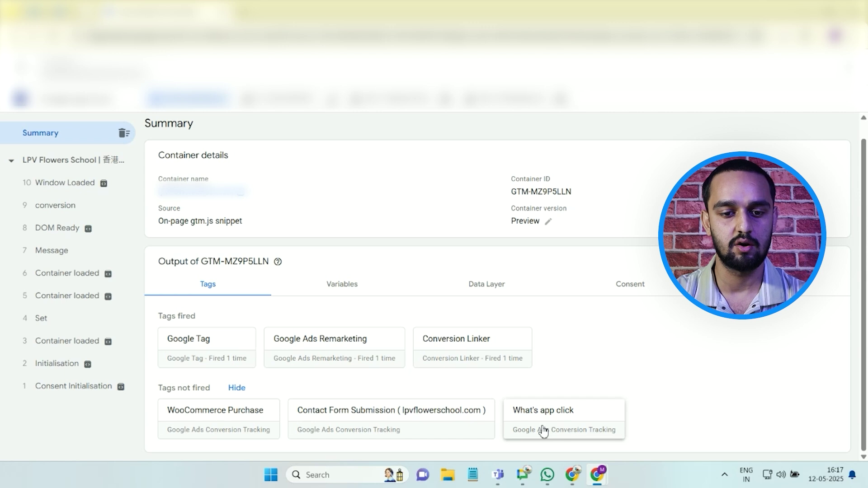
drag(156, 388, 219, 396)
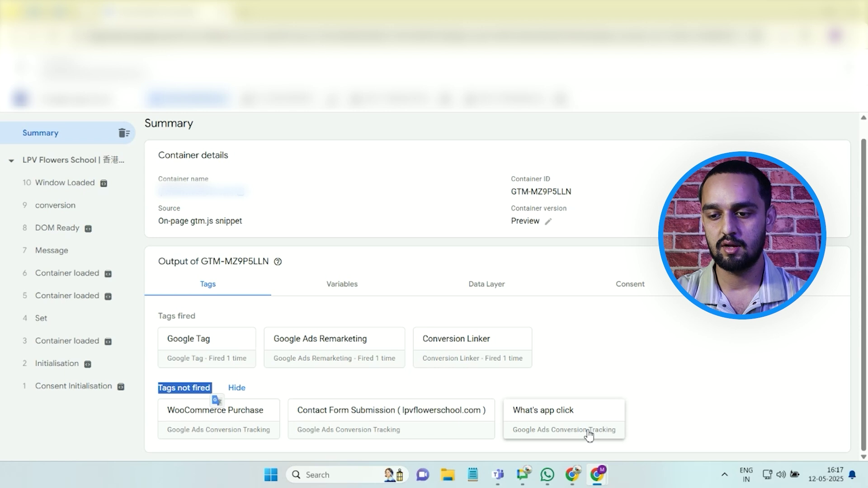
Click the website's WhatsApp us link, then check the Tag Assistant summary for the fired tag.
click(531, 416)
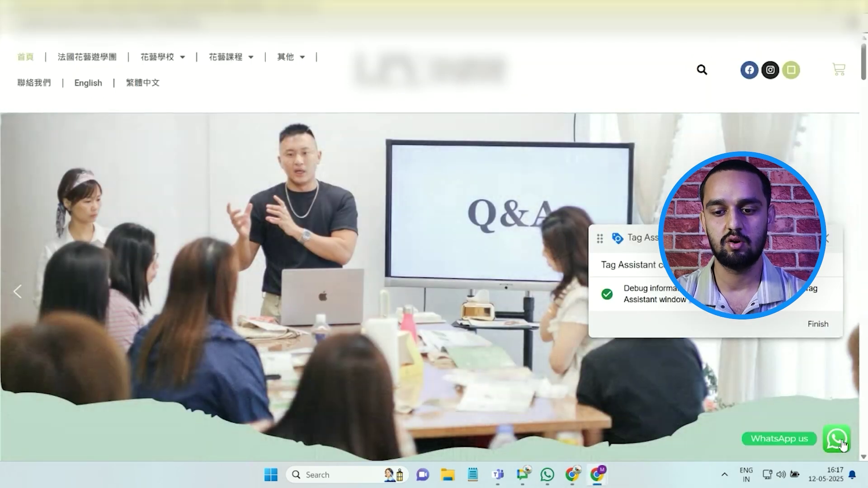
click(841, 443)
mouse_move(597, 475)
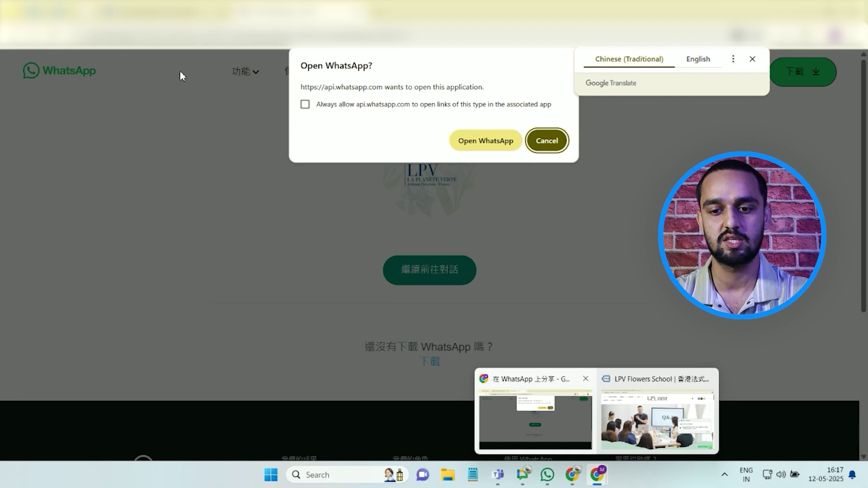
click(658, 420)
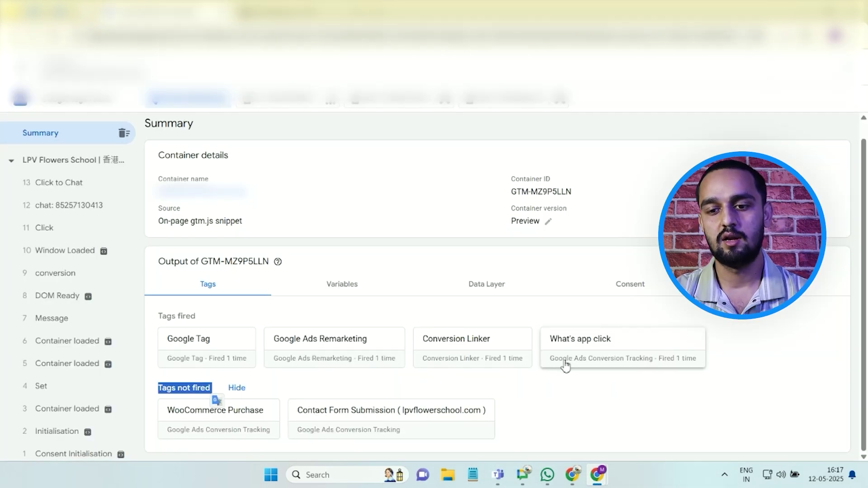